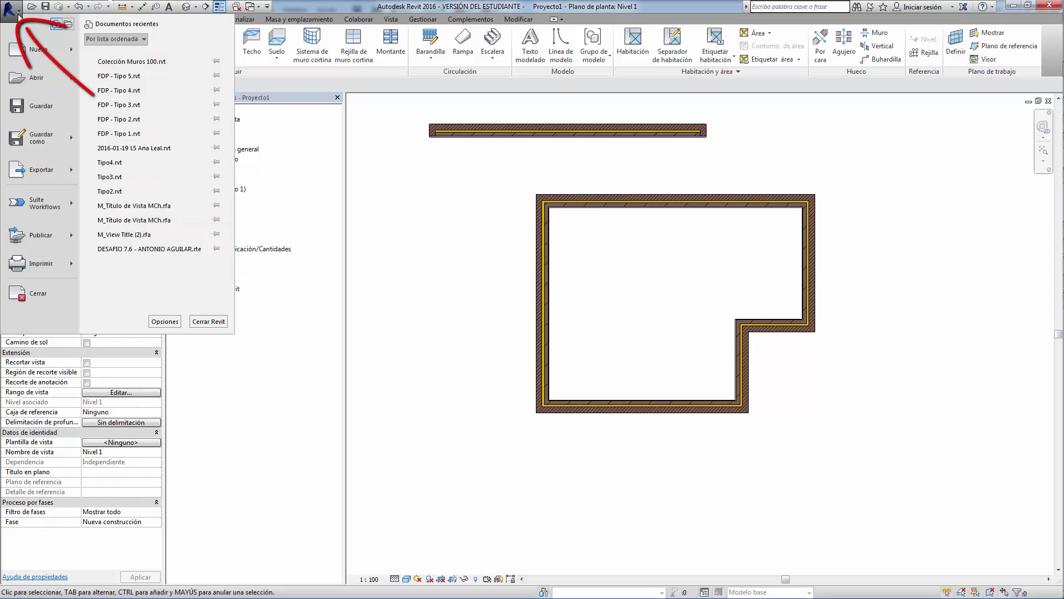
- Choose Nuevo > Familia from the application menu to begin a new family
click(10, 7)
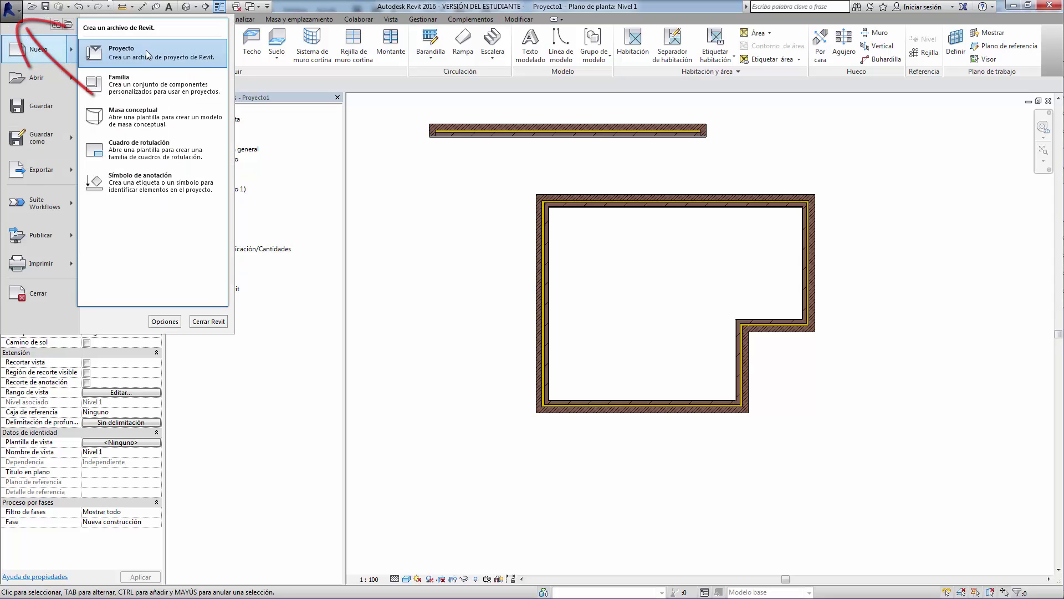
mouse_move(38, 50)
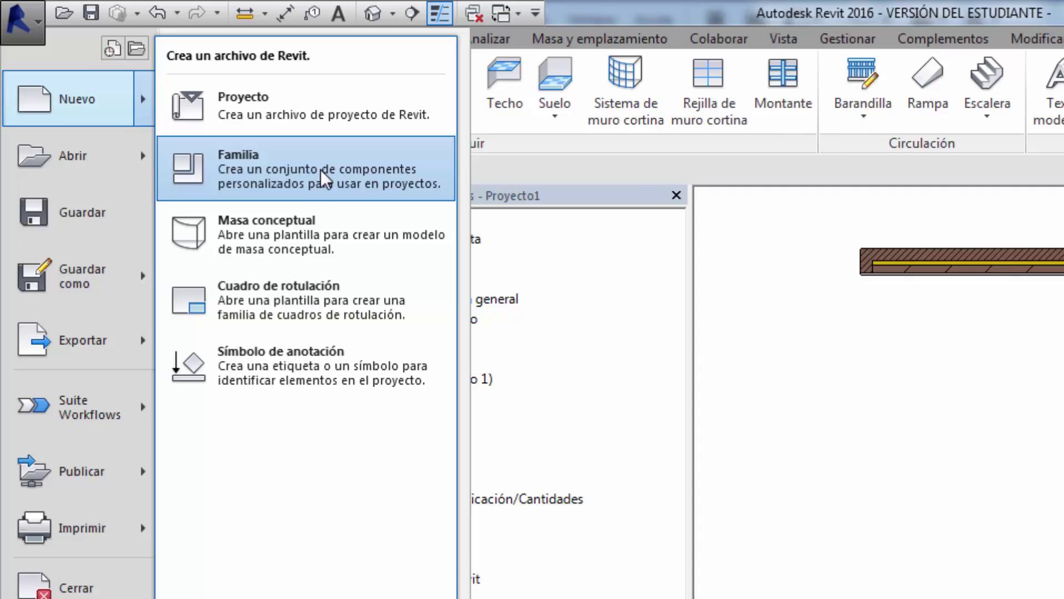
click(612, 312)
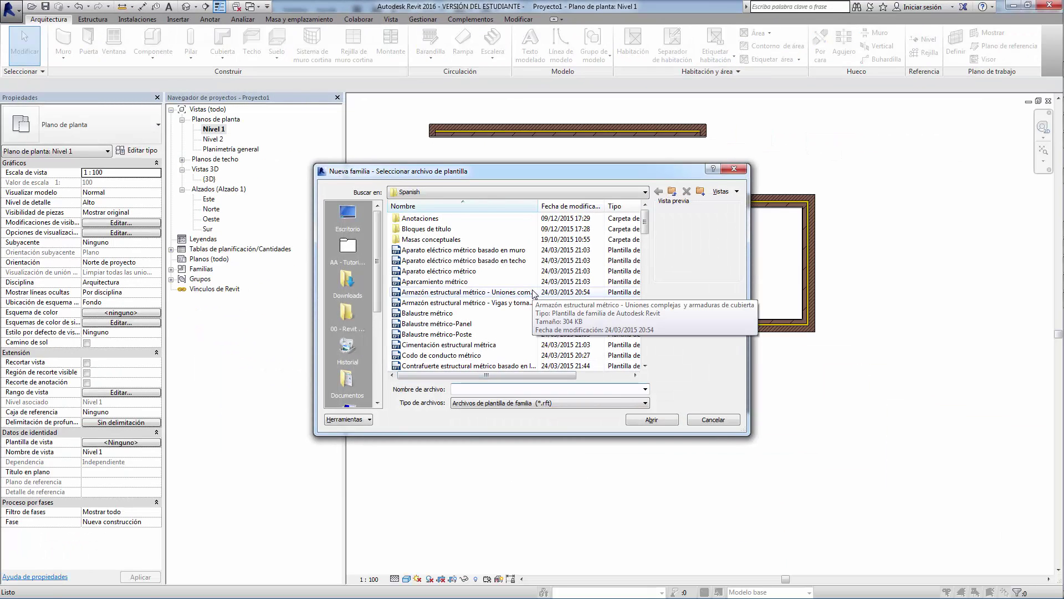
- Create Familia2 from the Puerta métrica template, with its default Anchura of 1000
click(477, 293)
click(446, 324)
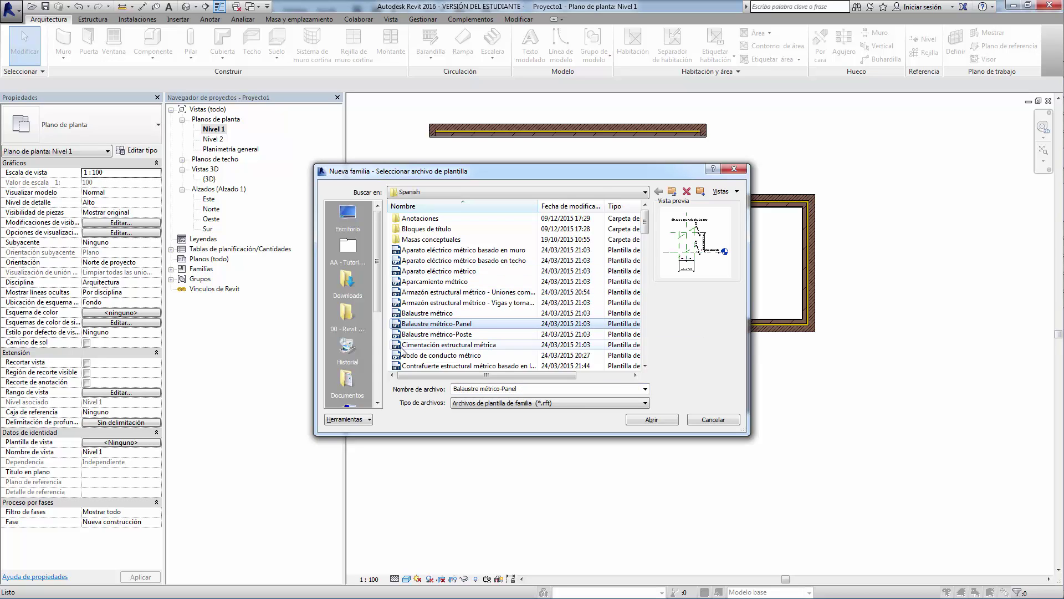
scroll(427, 316, down, 3)
scroll(426, 316, down, 3)
scroll(444, 313, down, 4)
scroll(488, 305, down, 4)
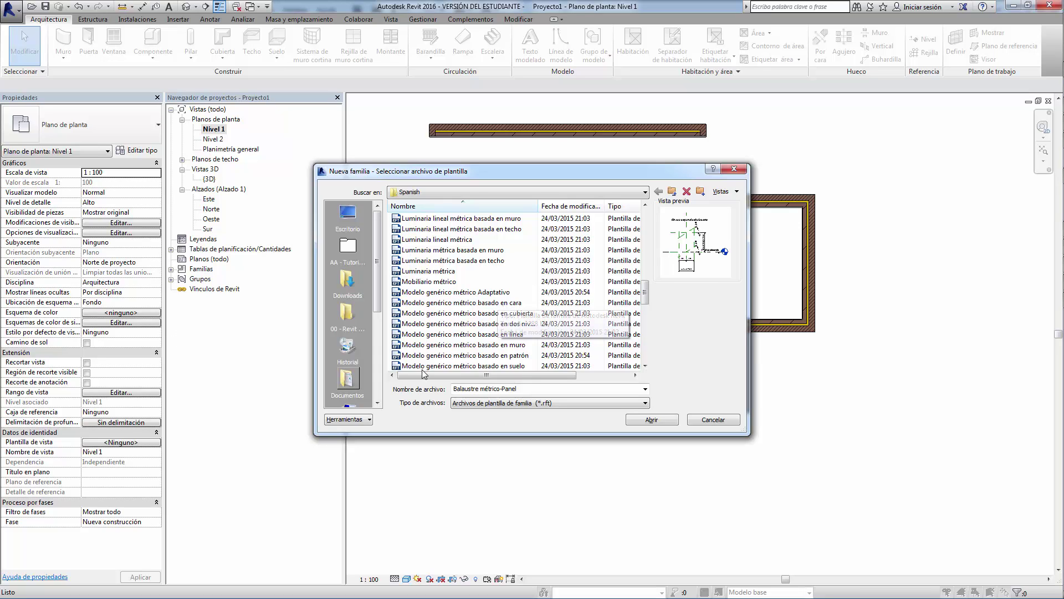
drag(646, 293, 646, 335)
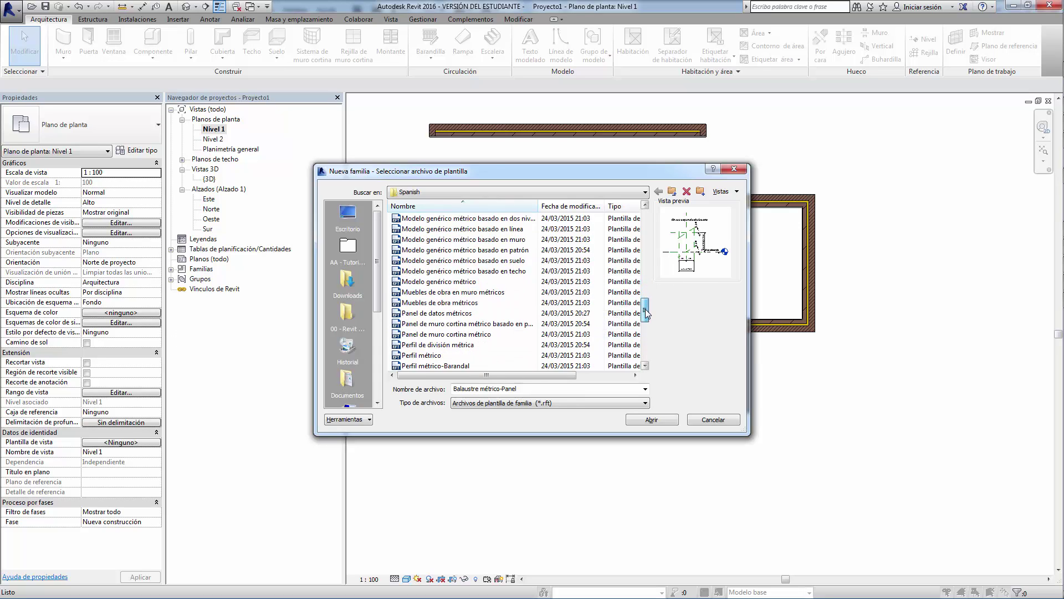
click(438, 334)
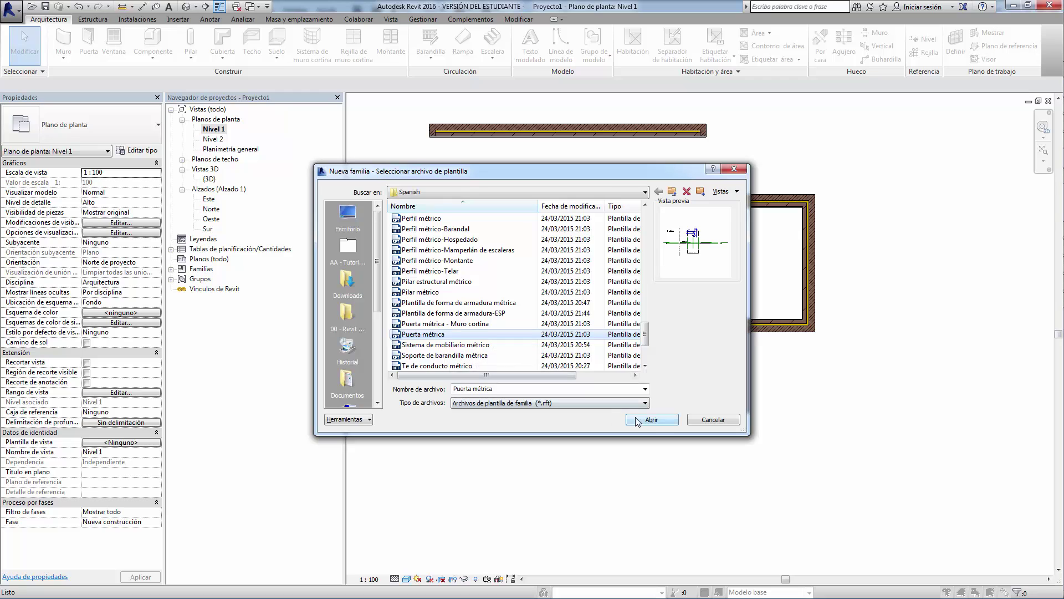
click(654, 420)
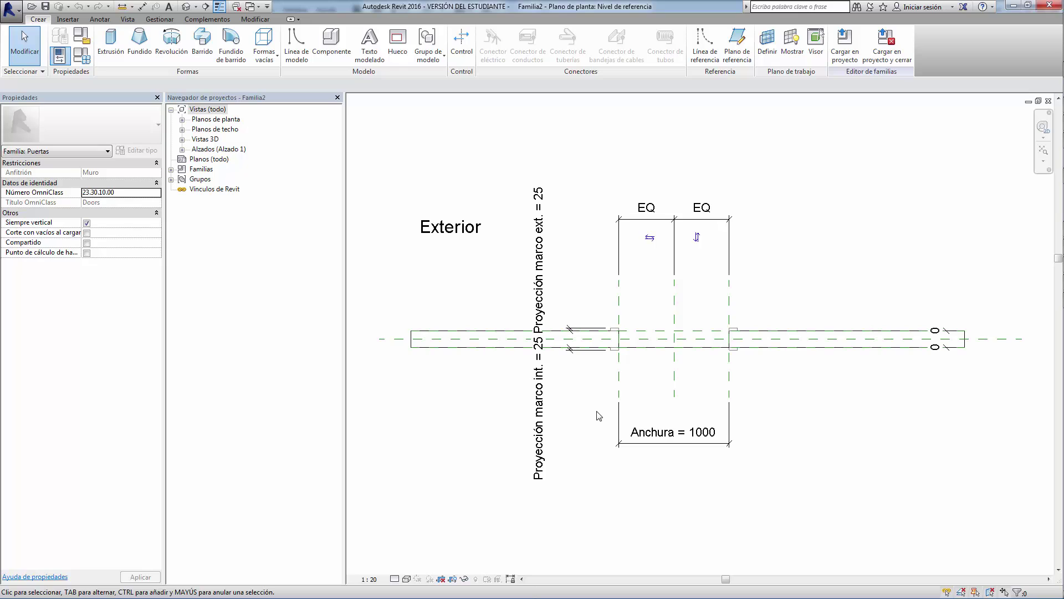
- Browse the Insertar, Anotar, Vista, Gestionar, Complementos and Modificar ribbon tabs, then return to Crear
click(67, 20)
click(101, 19)
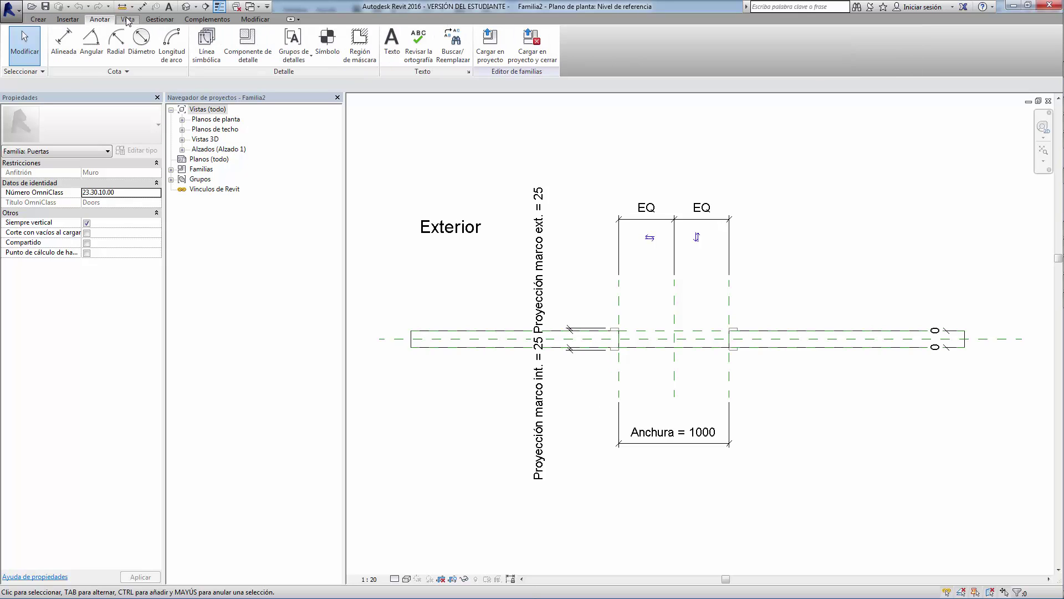
click(128, 20)
click(159, 20)
click(207, 20)
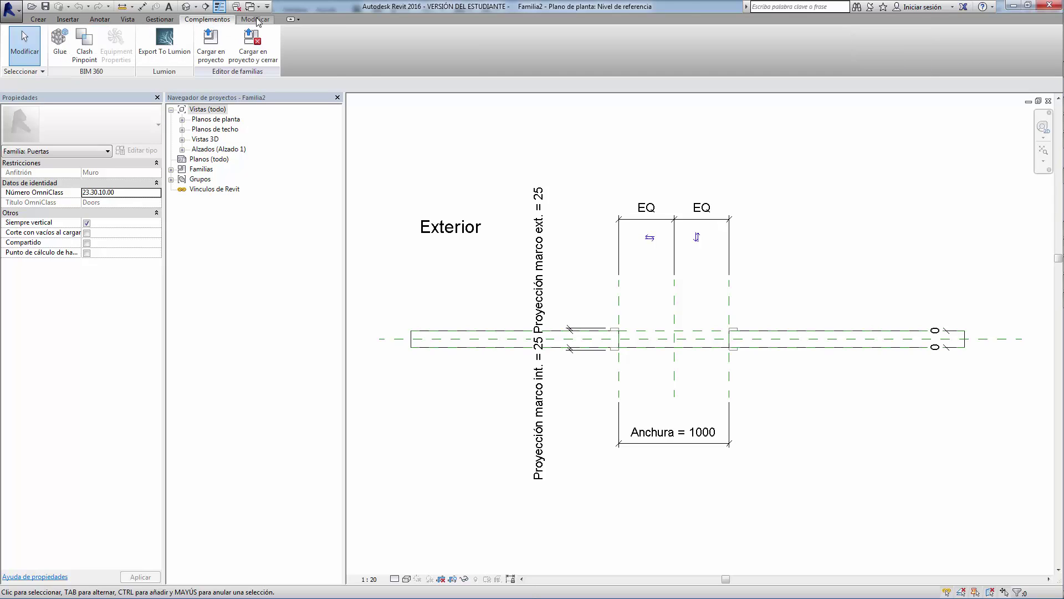
click(255, 20)
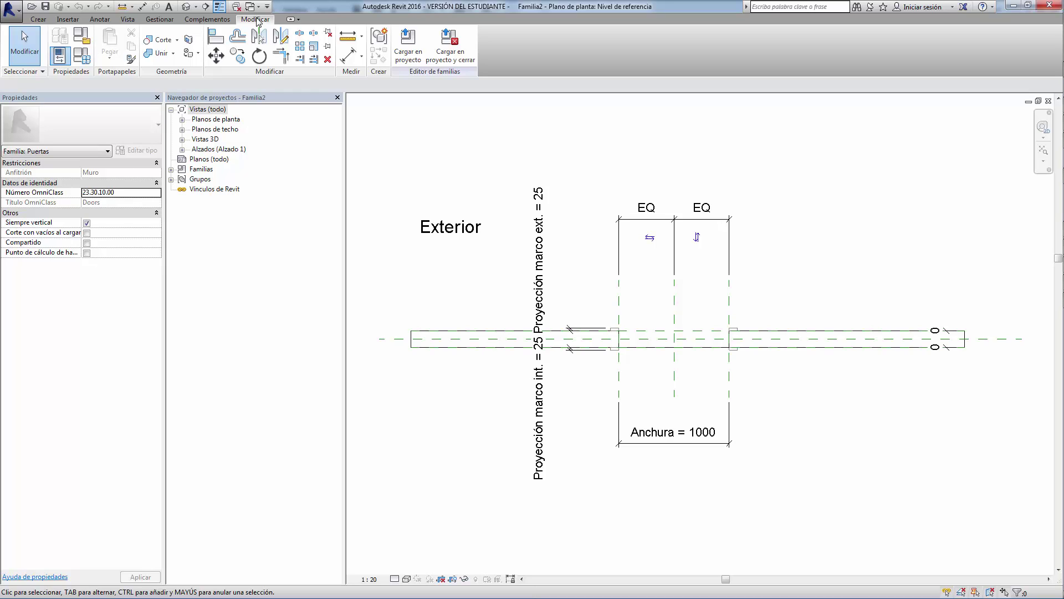
click(38, 19)
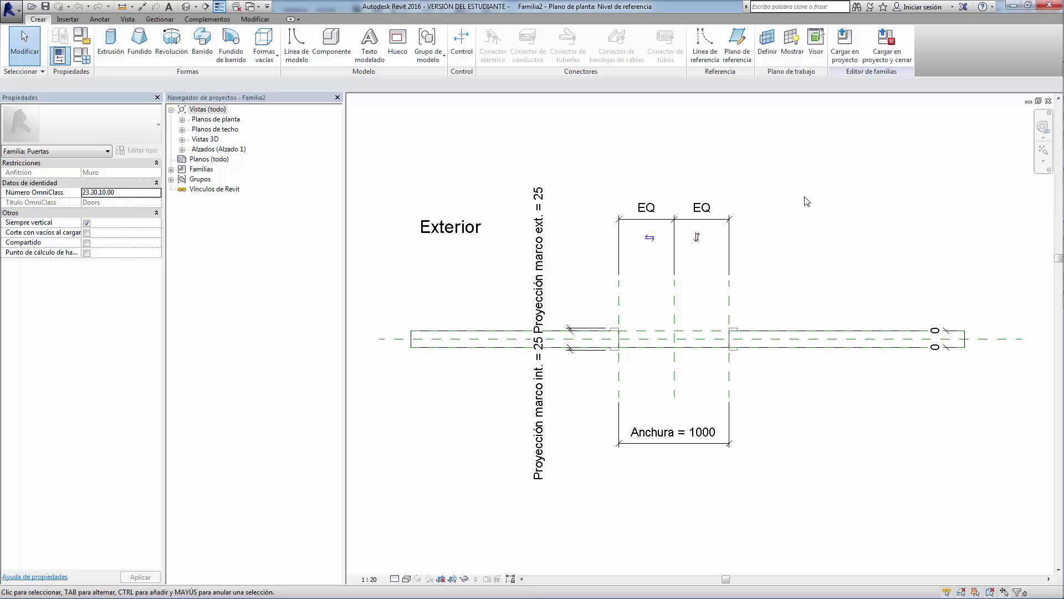
- Return to Proyecto1's Nivel 1 plan and start placing 80 x 210 cm doors with tagging on
click(257, 10)
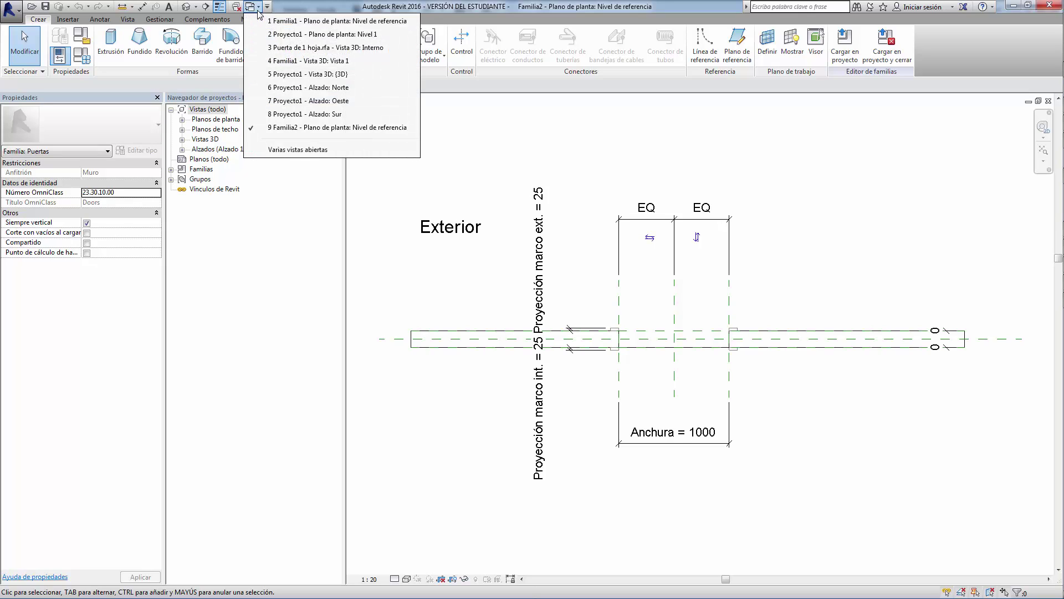
click(321, 34)
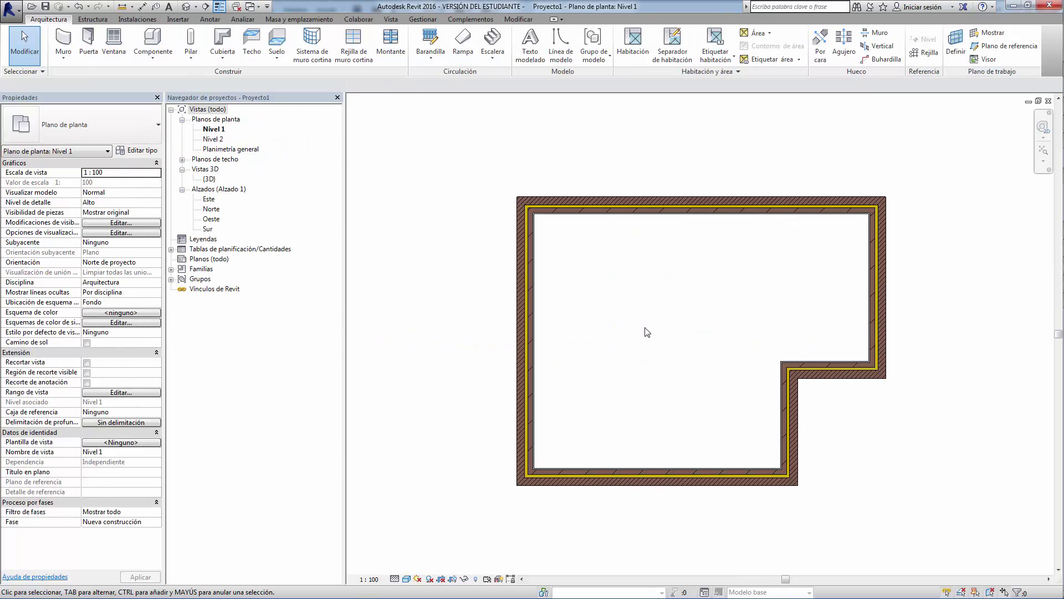
click(89, 38)
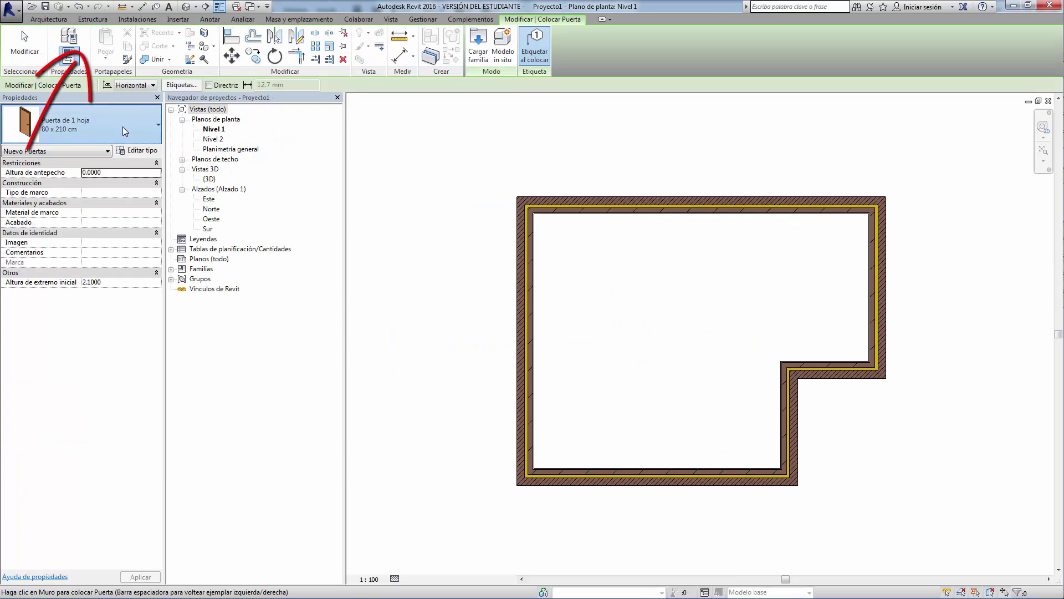
click(122, 126)
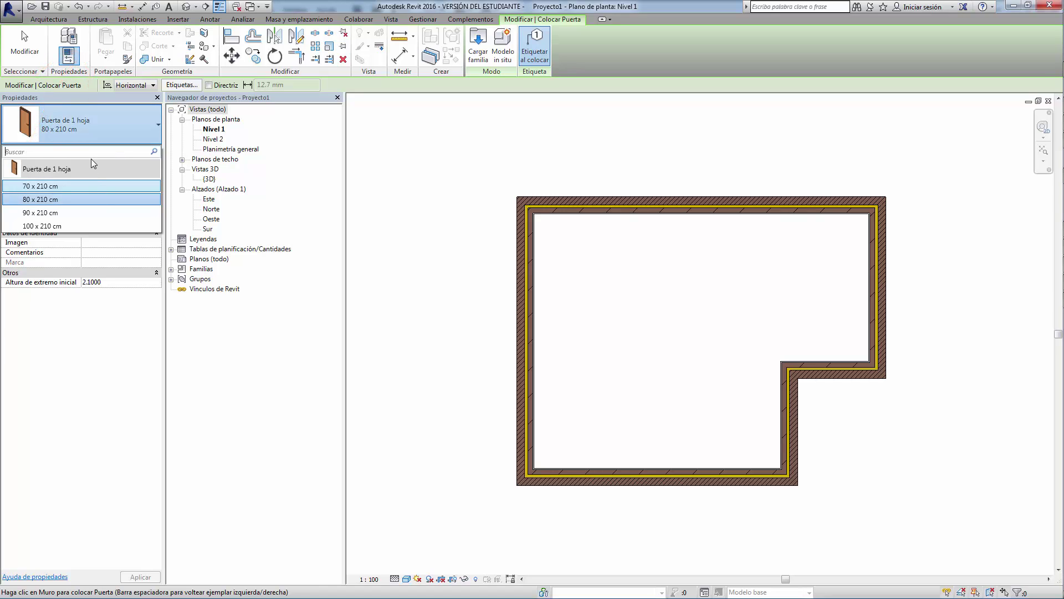
click(53, 193)
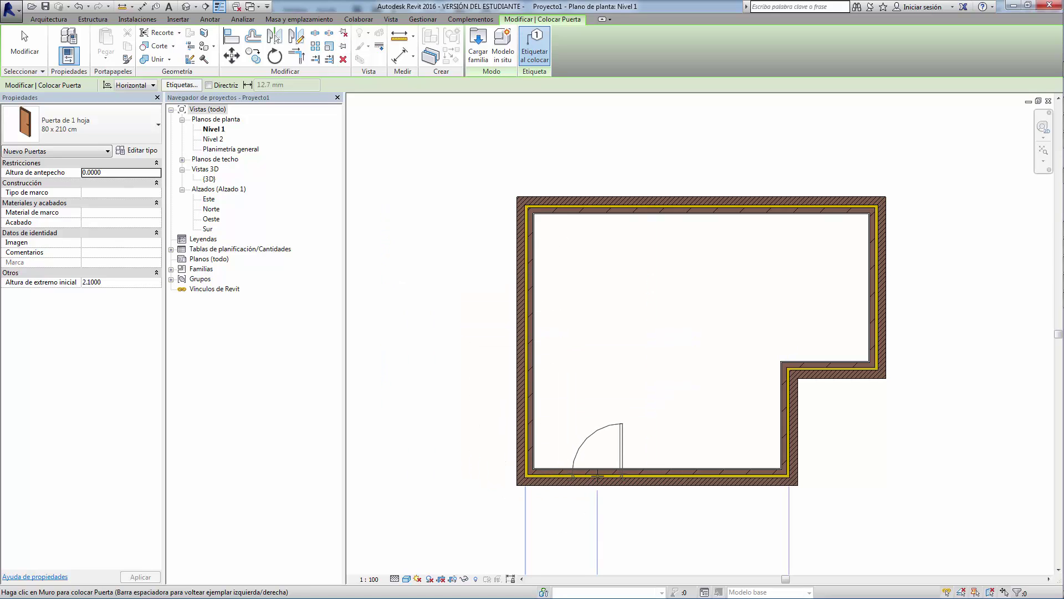
- Place 80 x 210 cm doors in the bottom, left, top and right walls
click(598, 475)
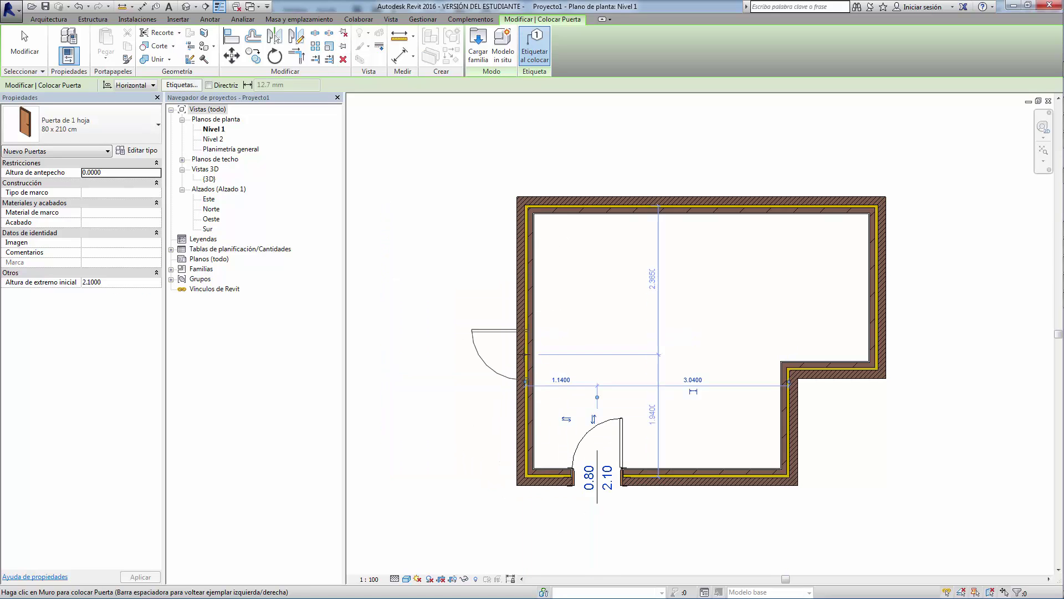
click(525, 354)
click(722, 205)
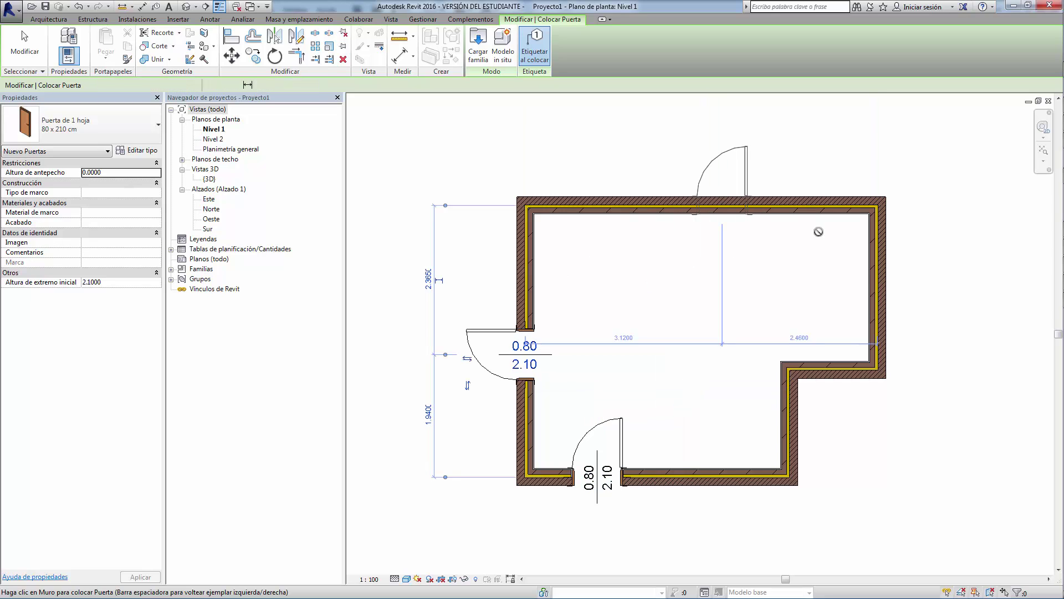
click(869, 277)
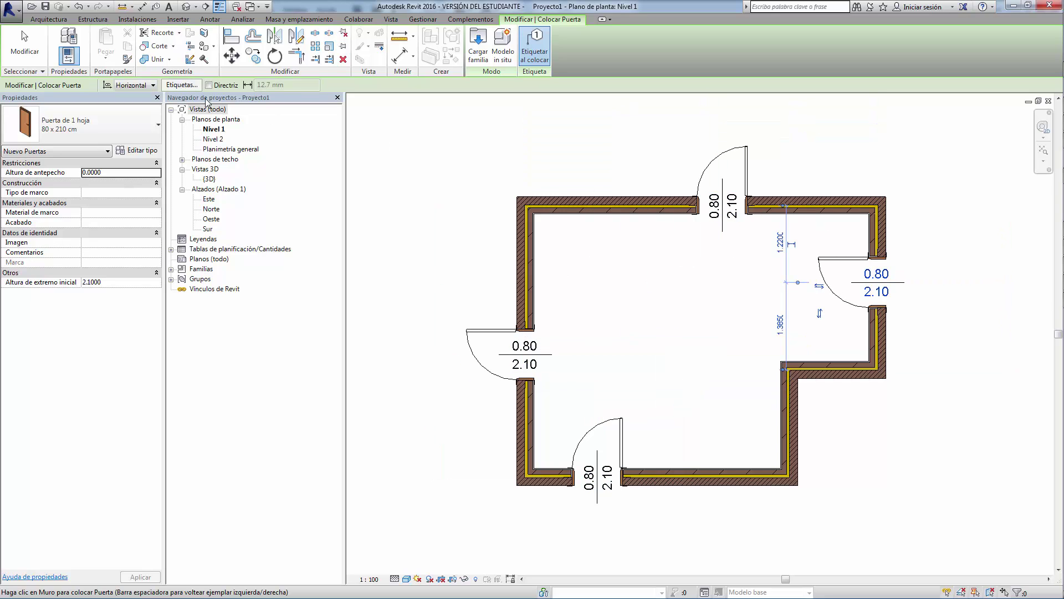
key(Escape)
key(Escape)
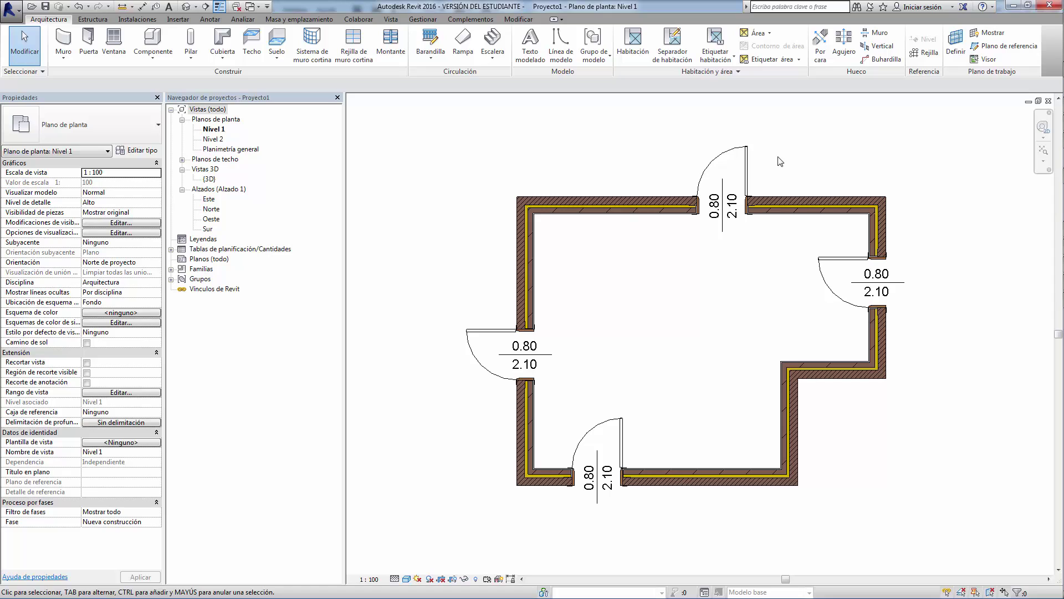
- Flip the top door's hinge side while keeping it opening outward
click(748, 151)
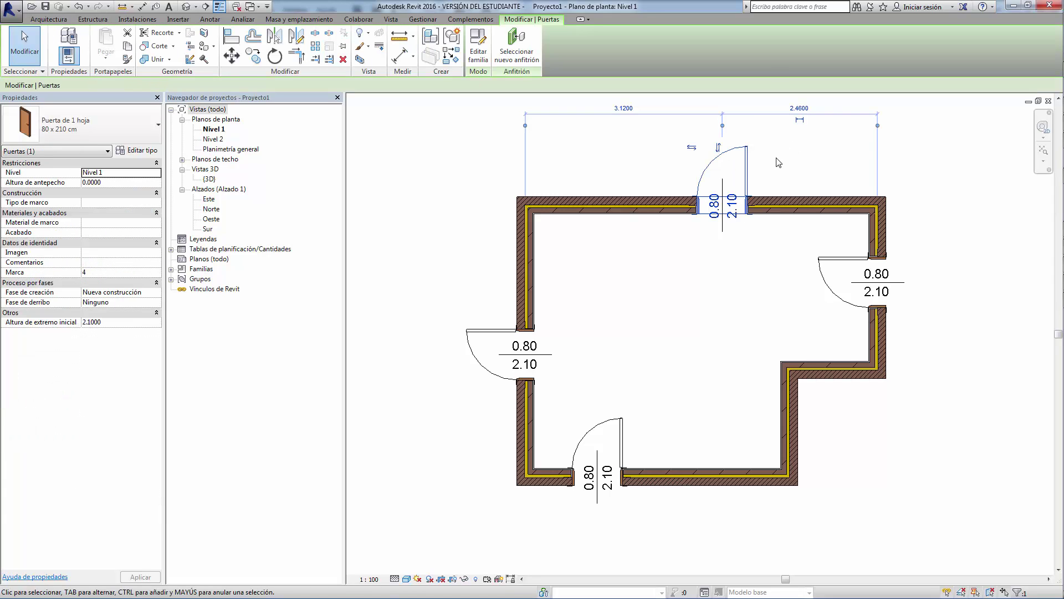
click(717, 147)
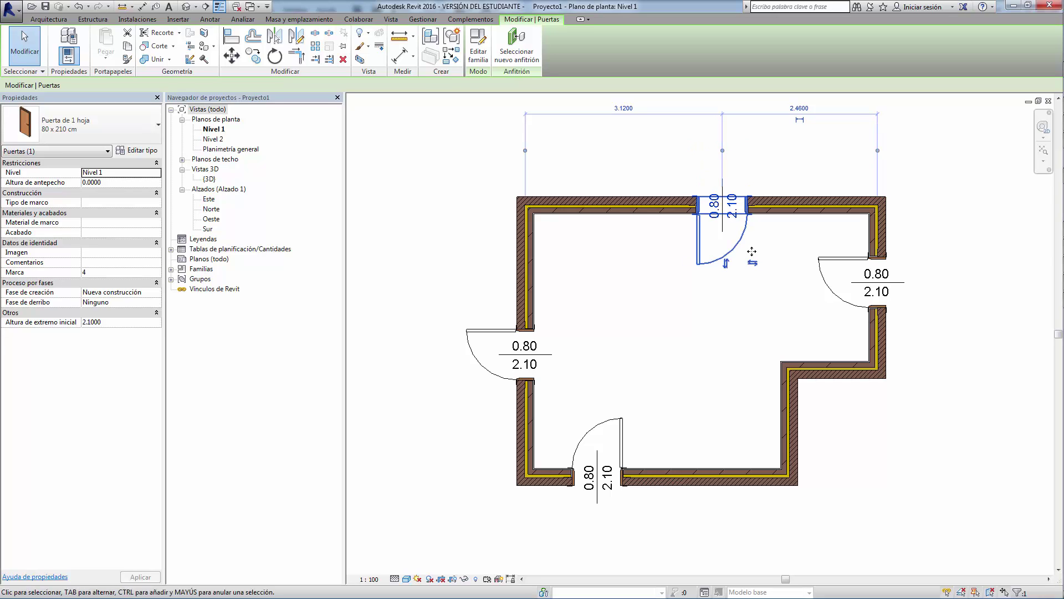
click(691, 262)
click(726, 263)
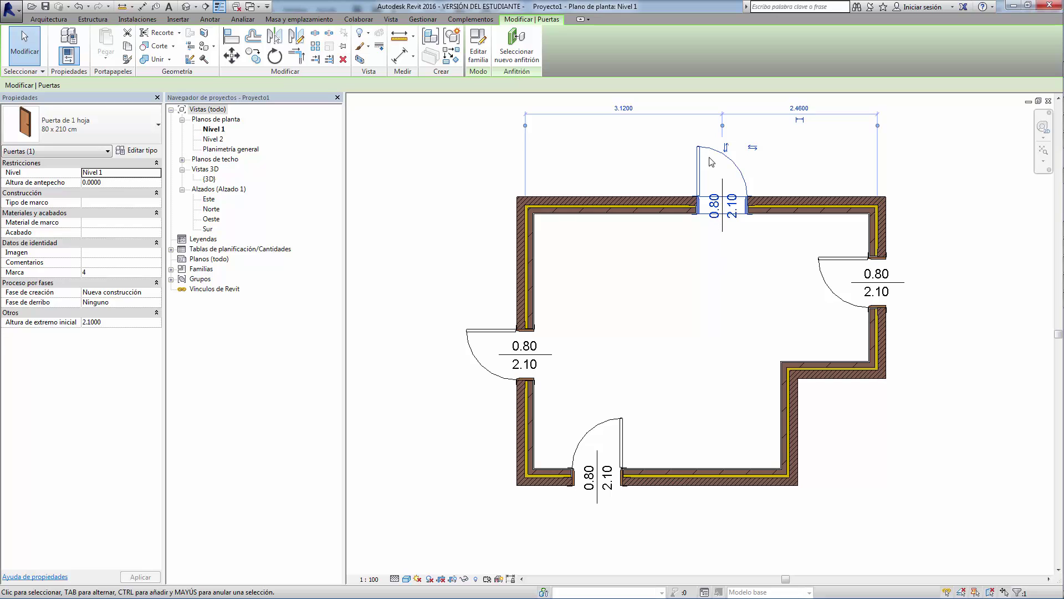
click(739, 282)
- Inspect the top door's tag and properties (Marca 4, sill height 0), then deselect
click(722, 227)
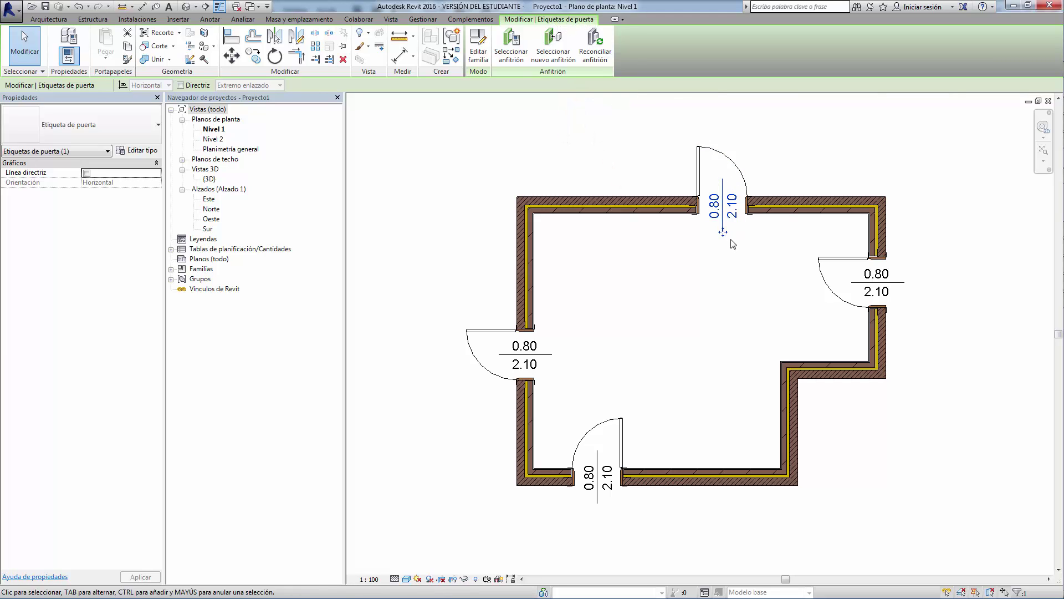
click(734, 259)
click(712, 152)
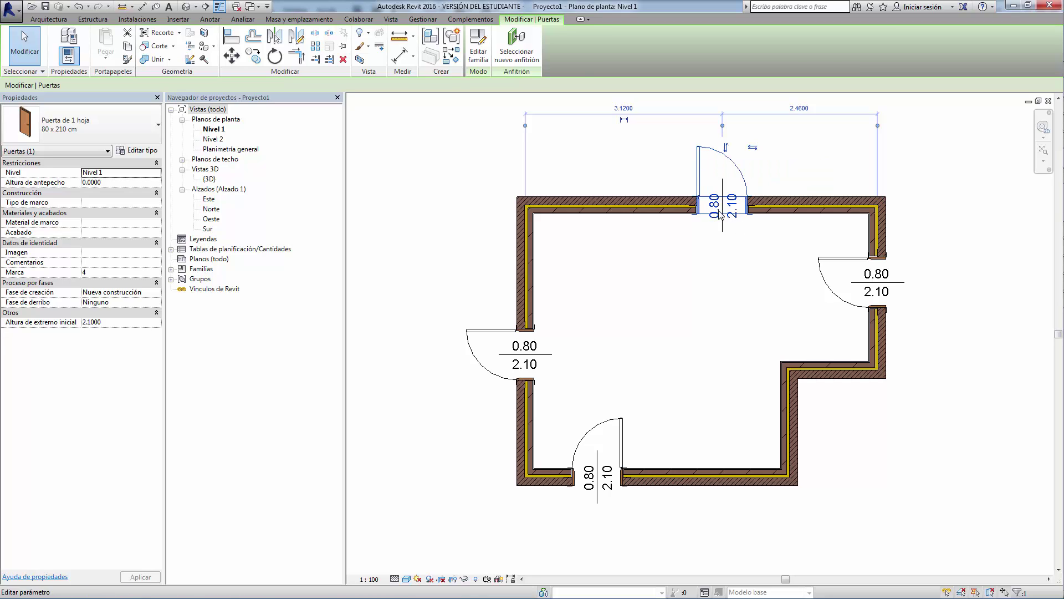
click(748, 318)
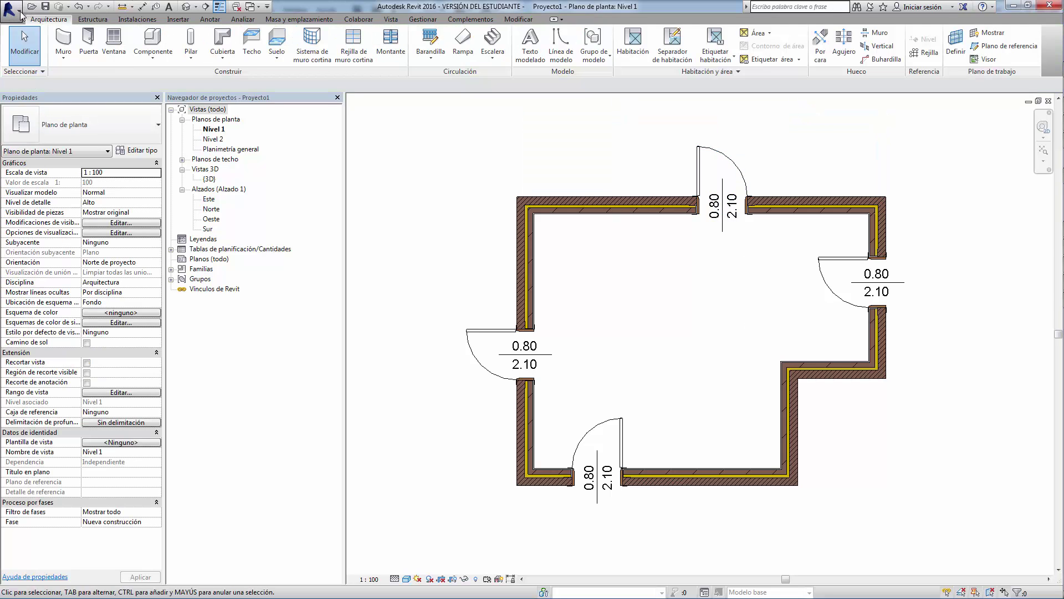
- Create Familia3 from the Anotaciones folder's Etiqueta de puerta métrica template
click(9, 9)
mouse_move(38, 49)
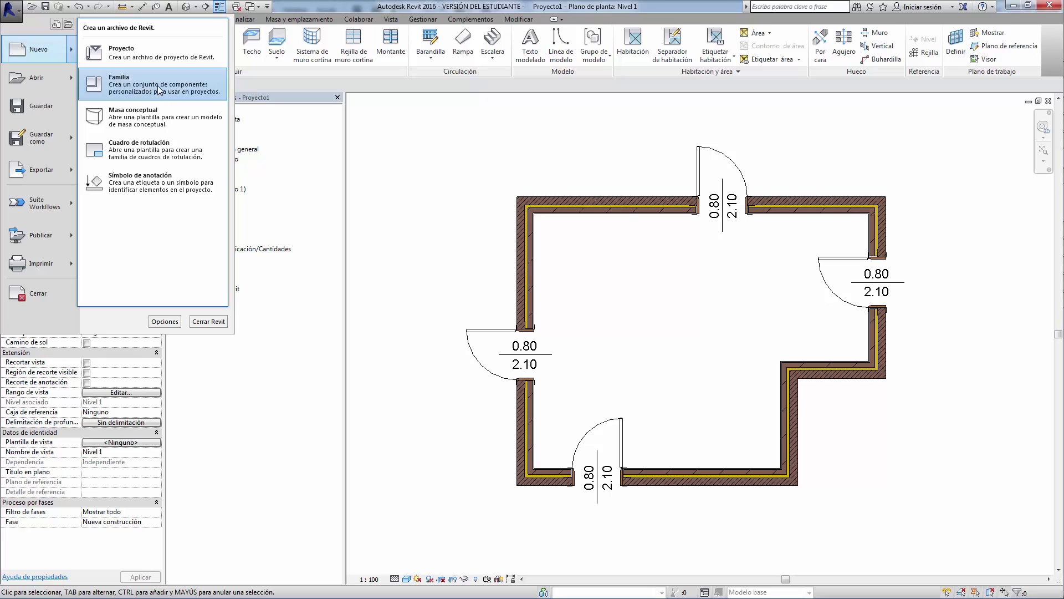
click(160, 89)
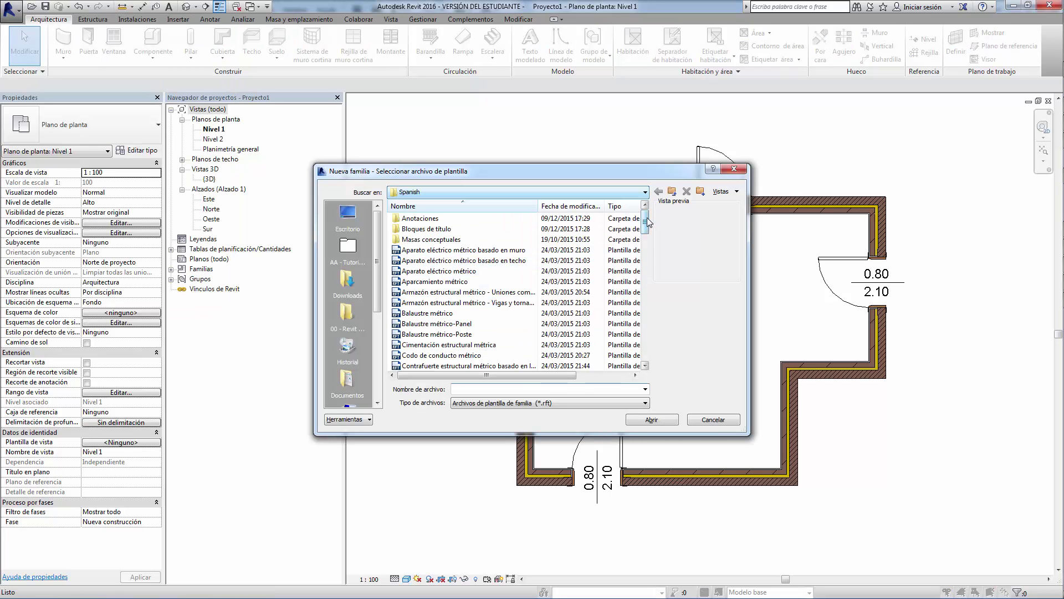
mouse_move(645, 222)
mouse_down()
mouse_move(659, 306)
mouse_move(646, 326)
mouse_up()
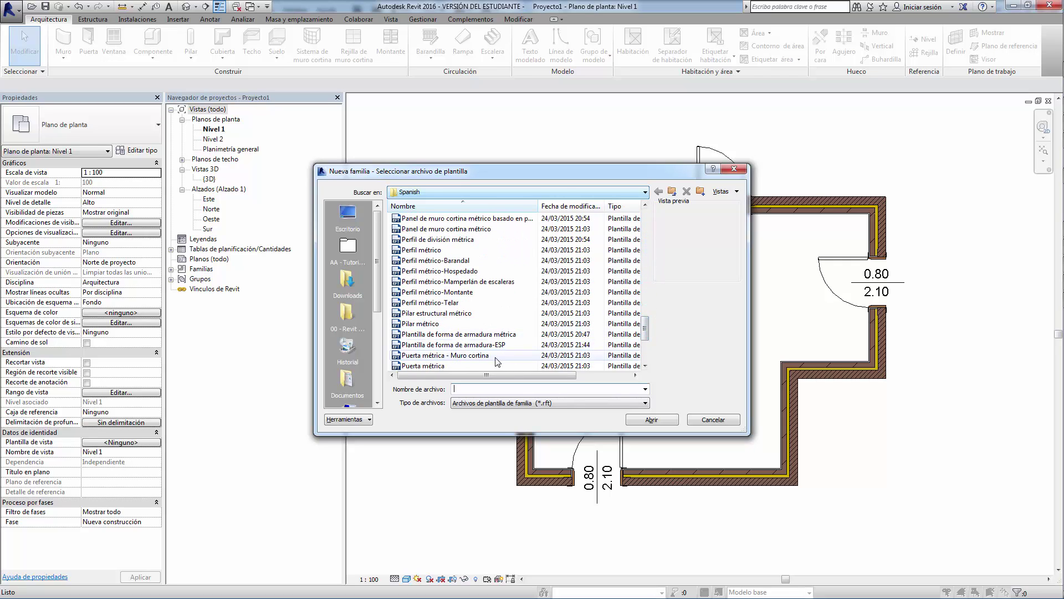
click(412, 364)
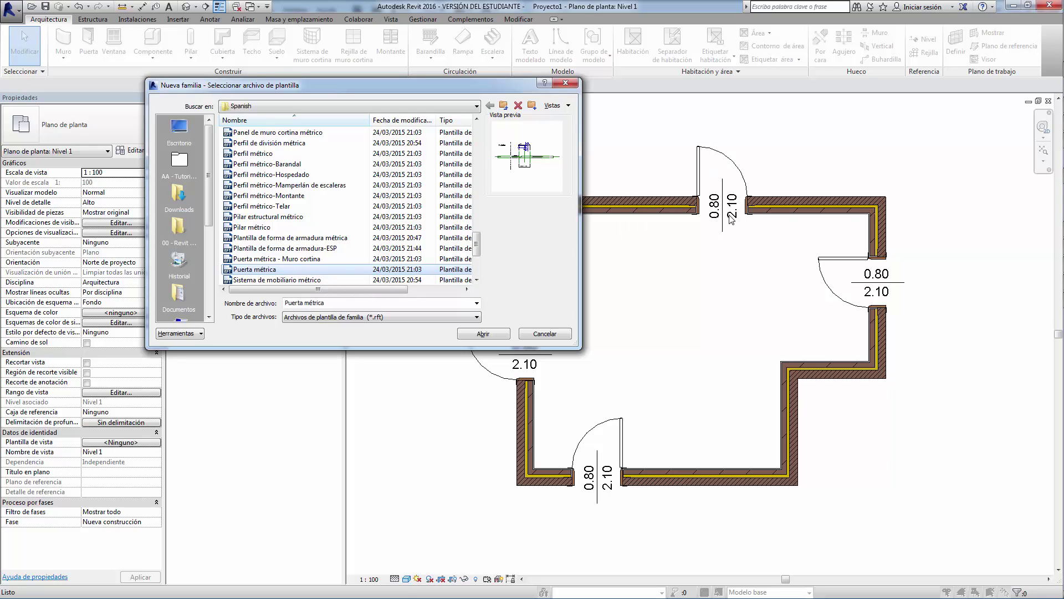
drag(477, 249, 479, 130)
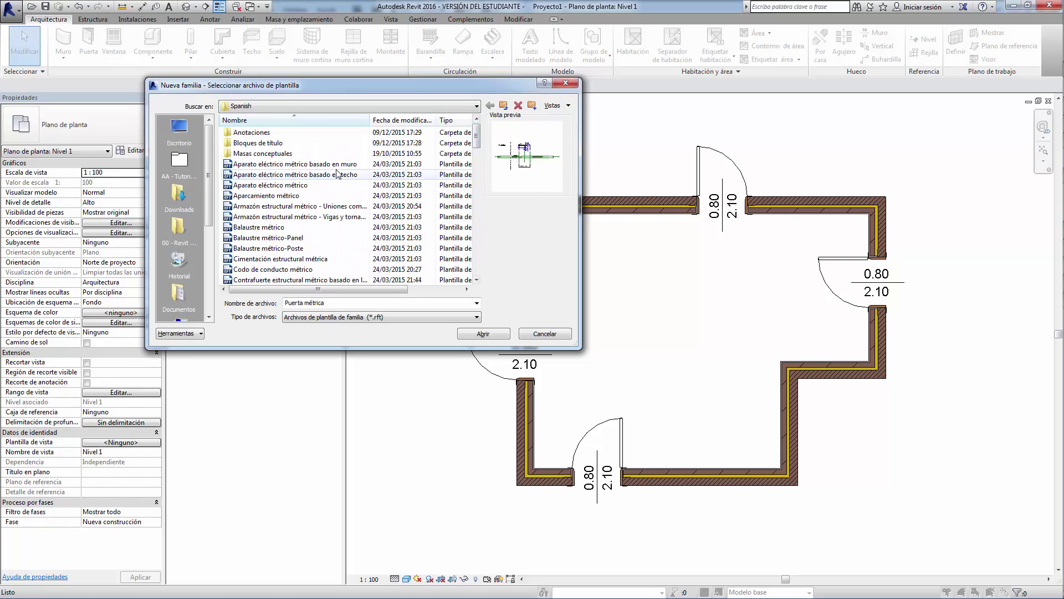
double_click(259, 136)
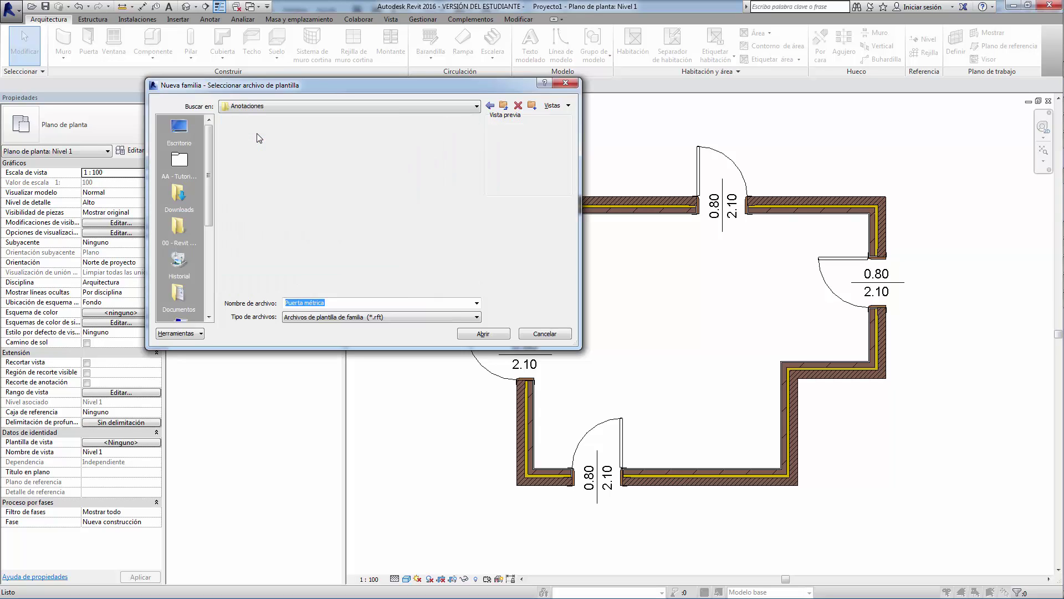
click(247, 227)
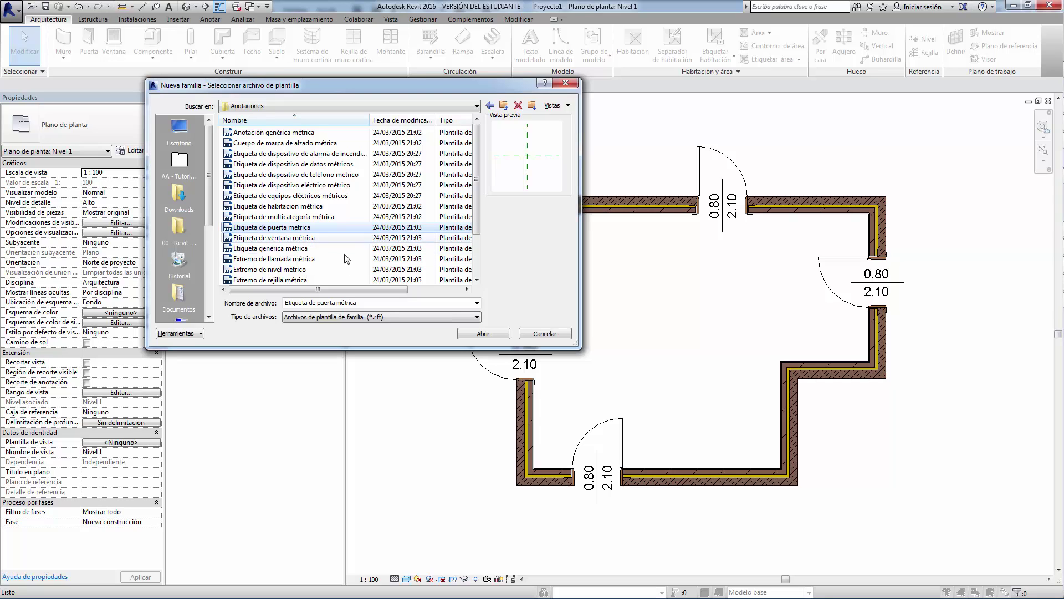
click(477, 335)
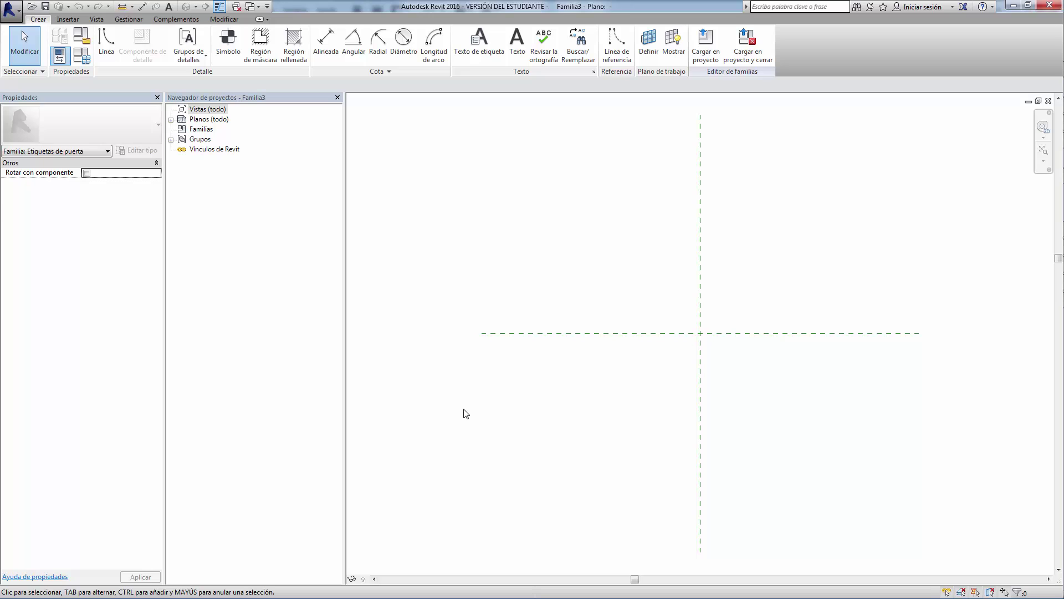
scroll(708, 344, up, 3)
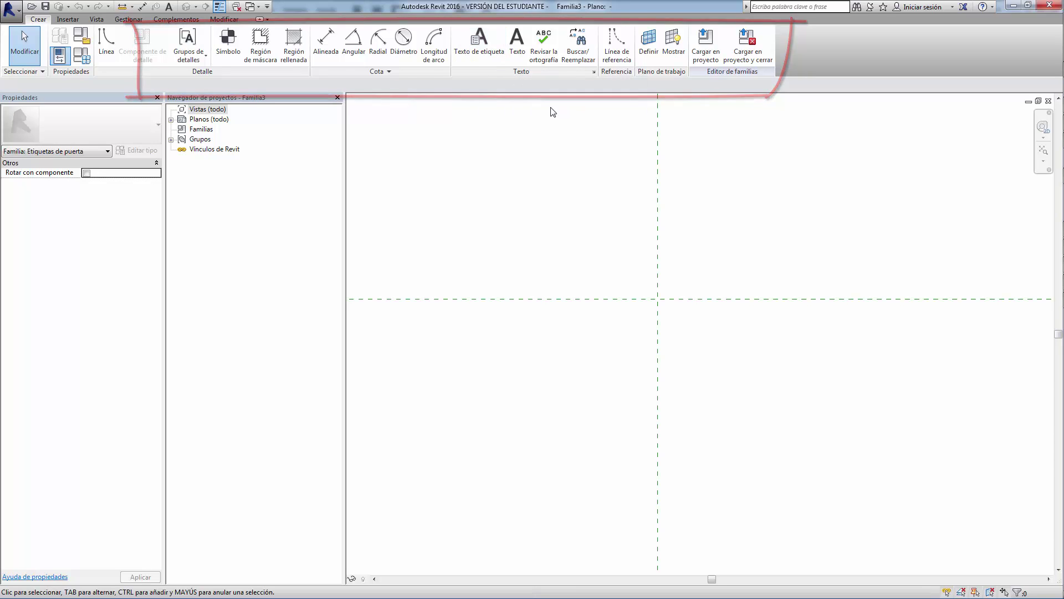
click(67, 19)
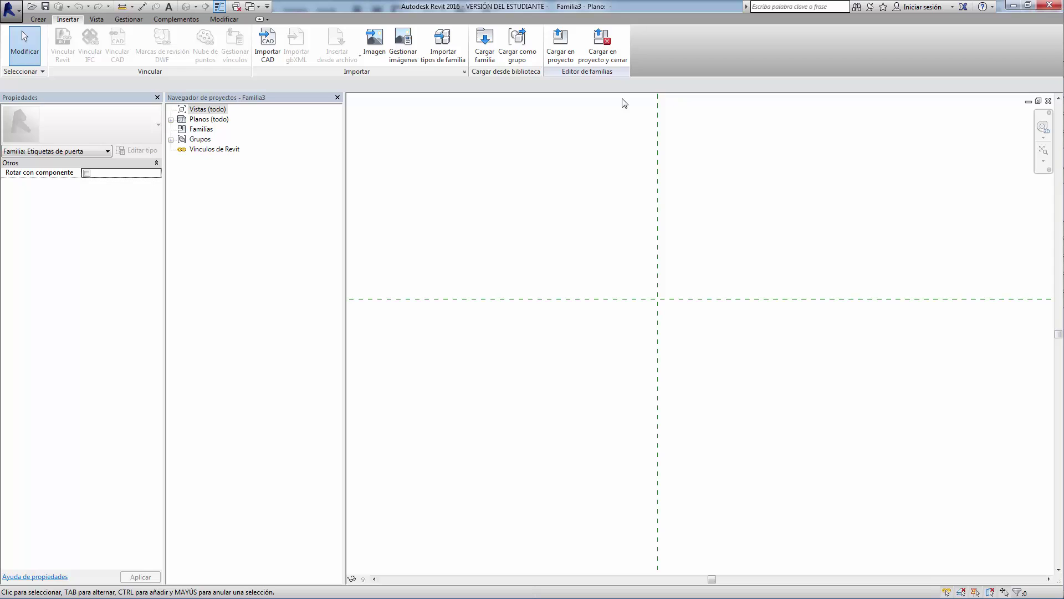
click(38, 19)
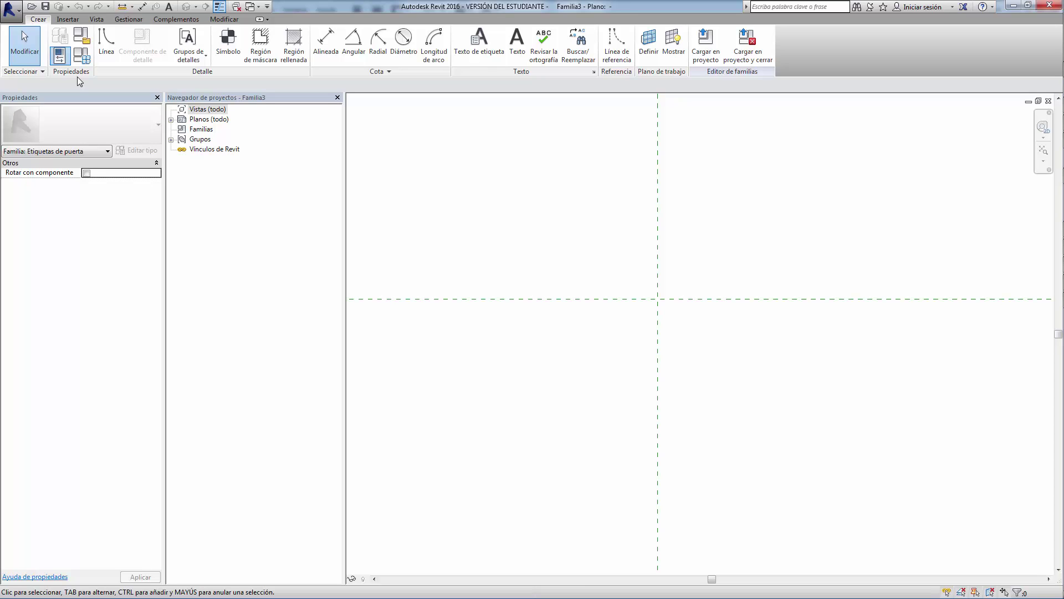
click(259, 8)
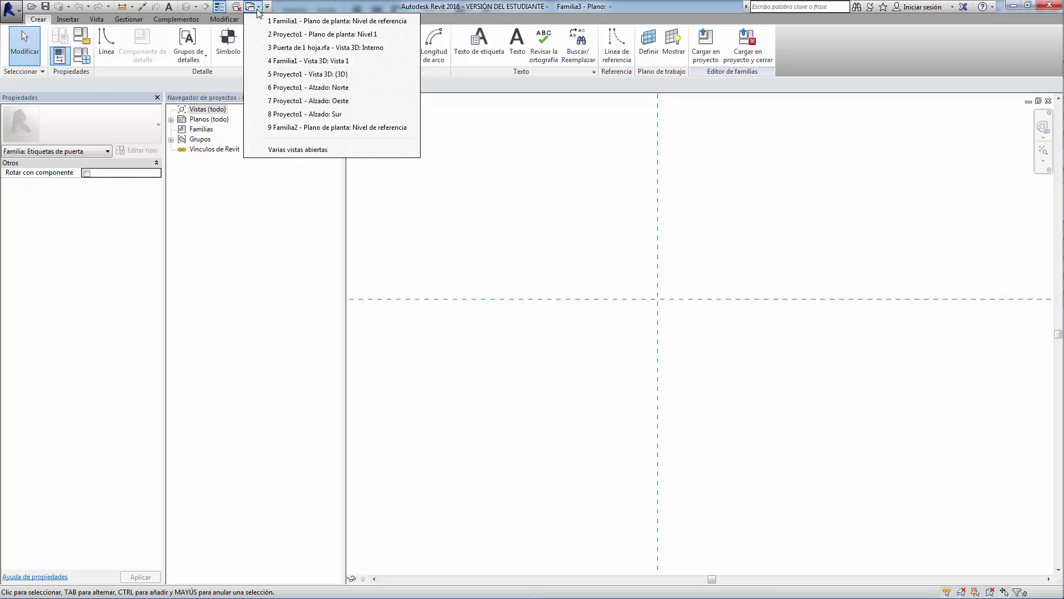
click(266, 21)
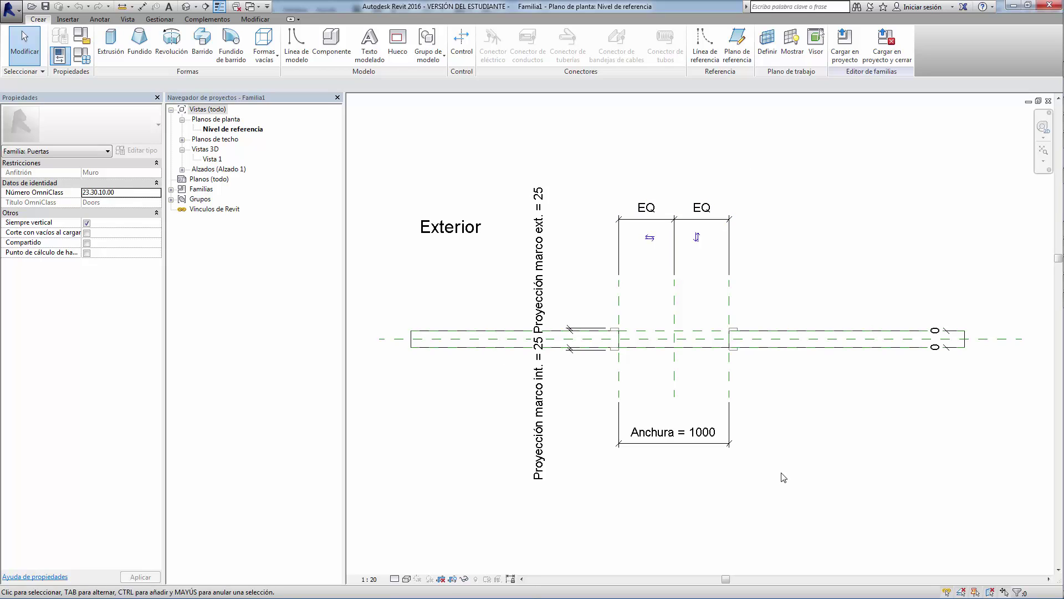
double_click(213, 159)
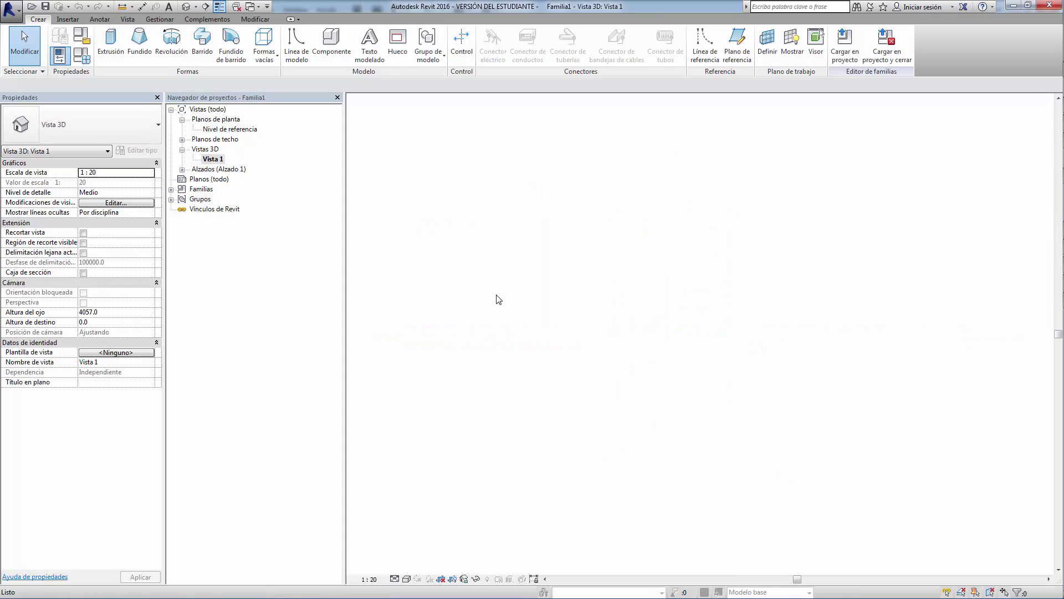
scroll(708, 542, up, 2)
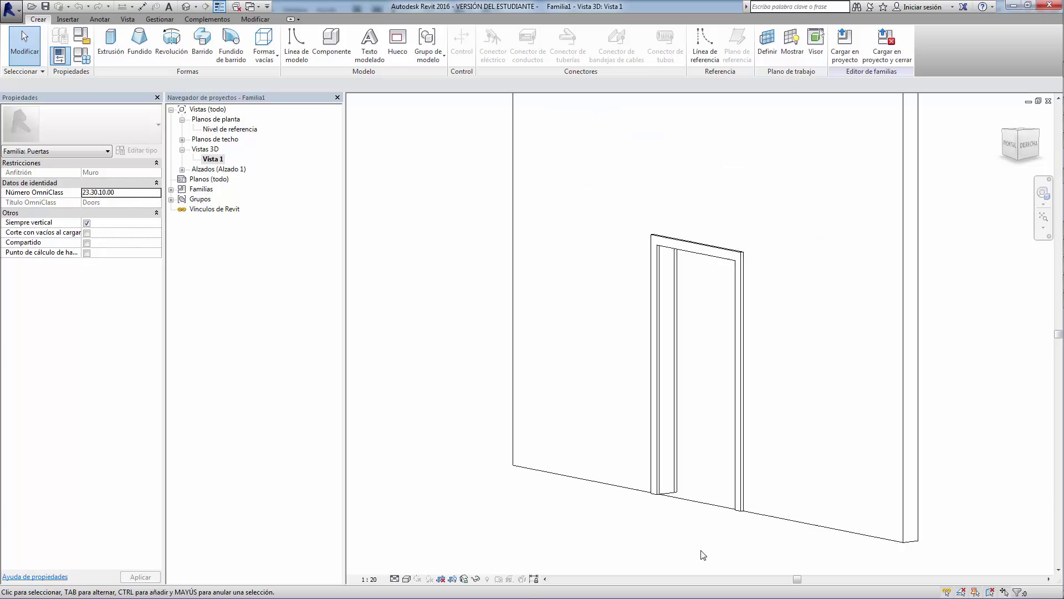
scroll(703, 555, up, 2)
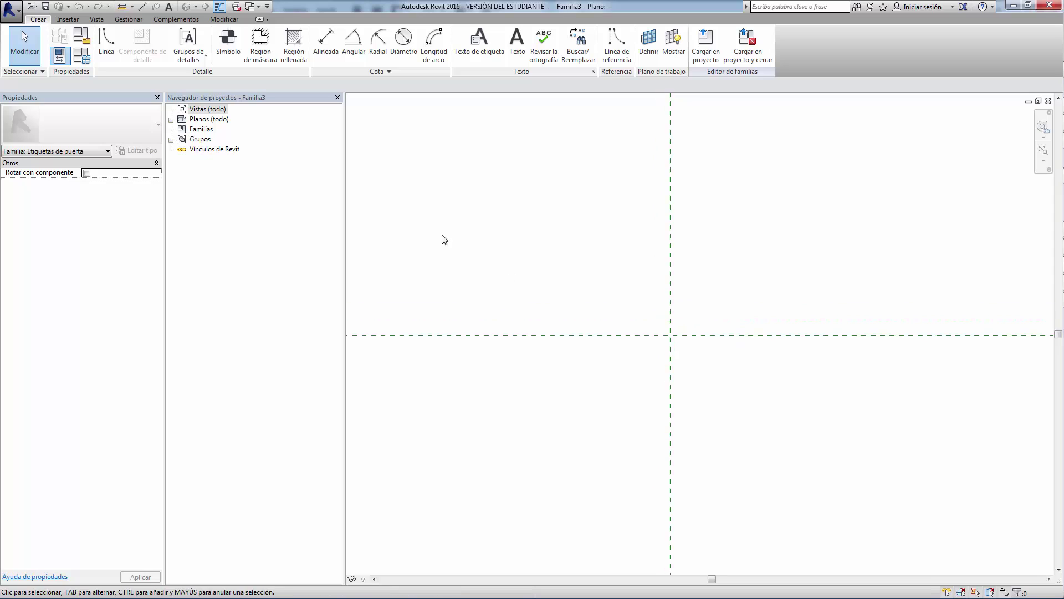
- Expand Planos in the Project Browser, then return to Proyecto1's Nivel 1 plan
click(171, 120)
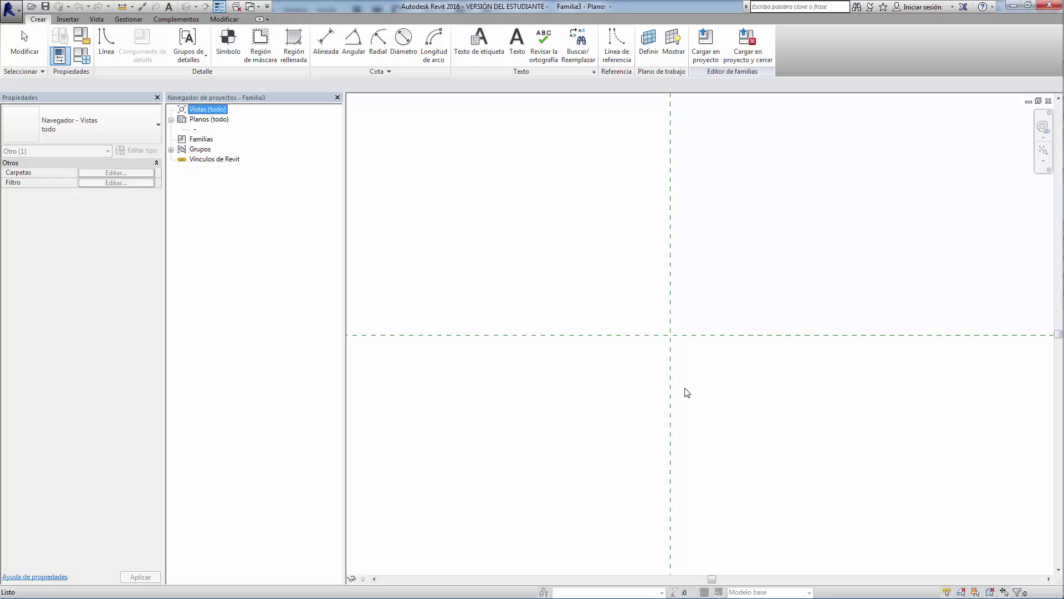
key(ctrl+Tab)
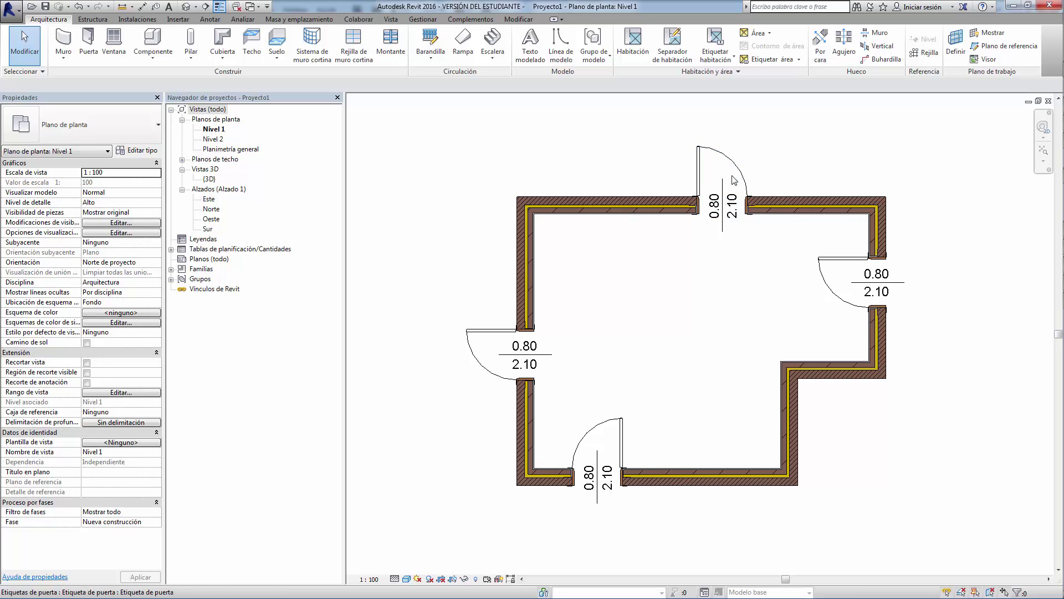
- Change the top wall's door to the 100 x 210 cm type
click(699, 162)
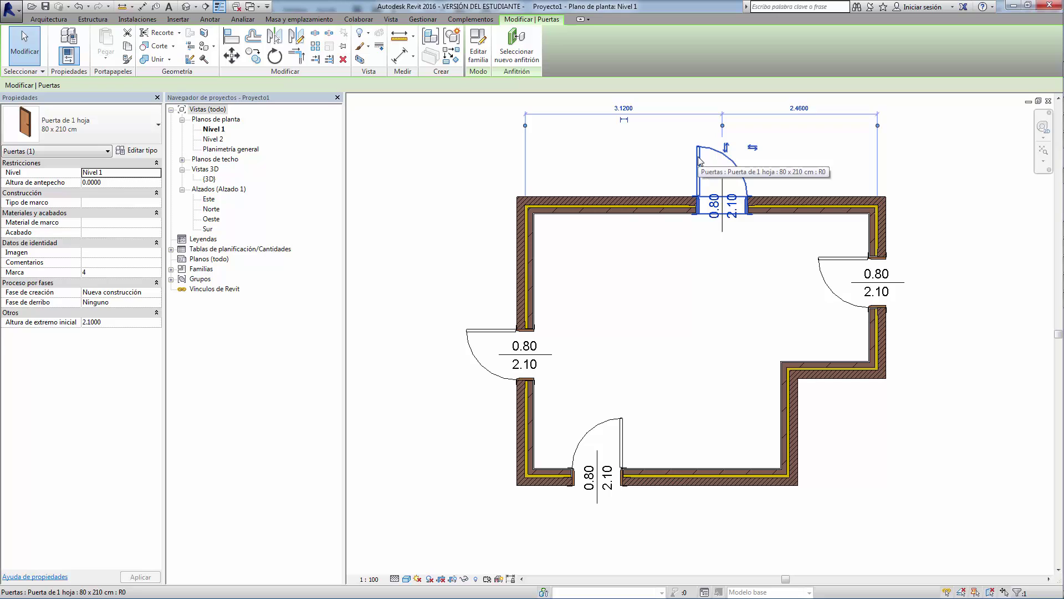
click(92, 128)
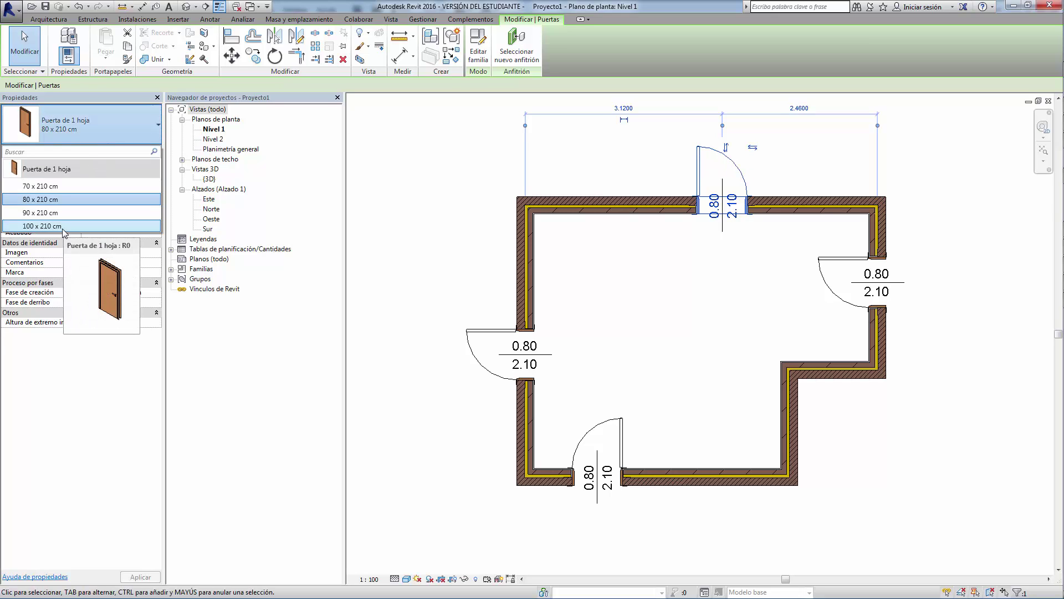
click(746, 327)
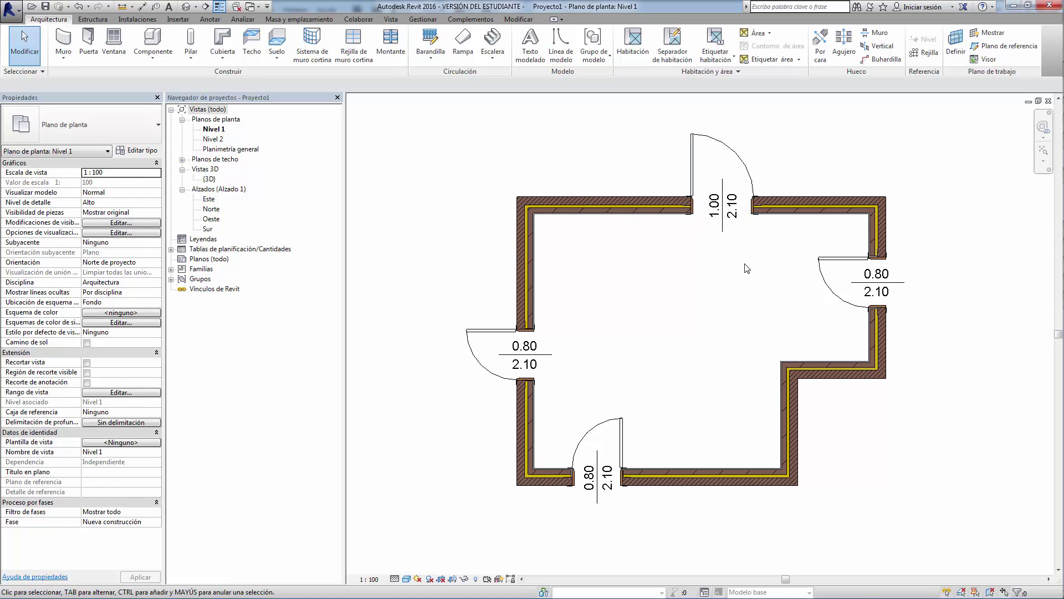
- Delete the right door's tag and remove the door from the left wall
click(897, 282)
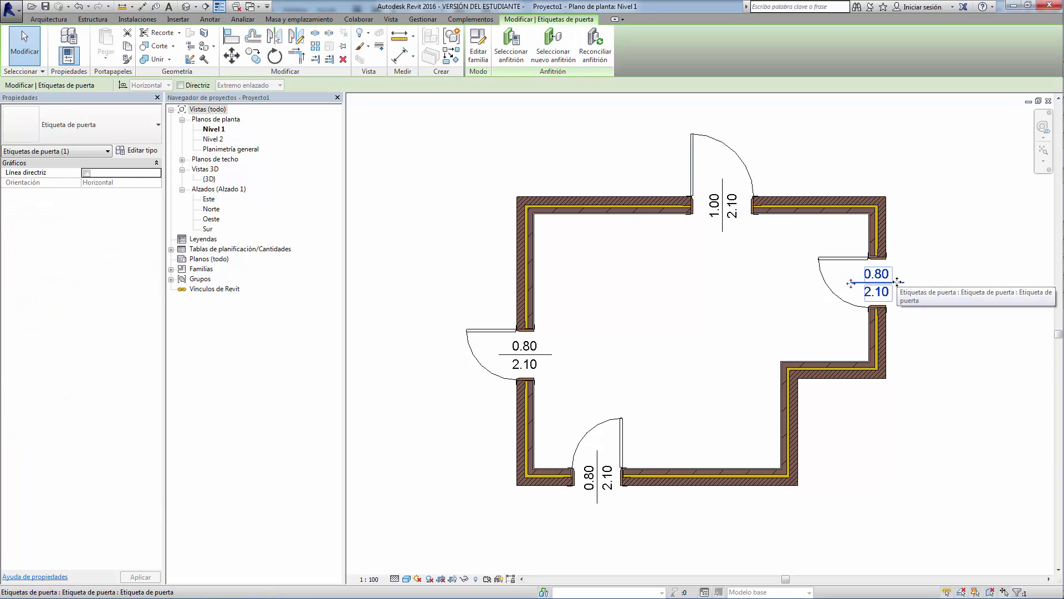
key(Delete)
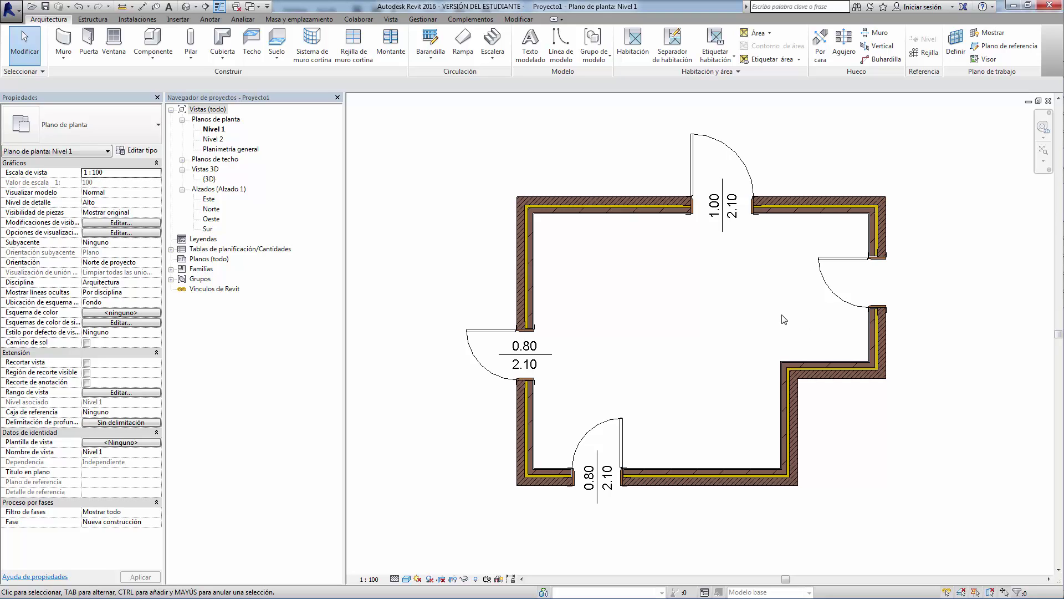
click(485, 336)
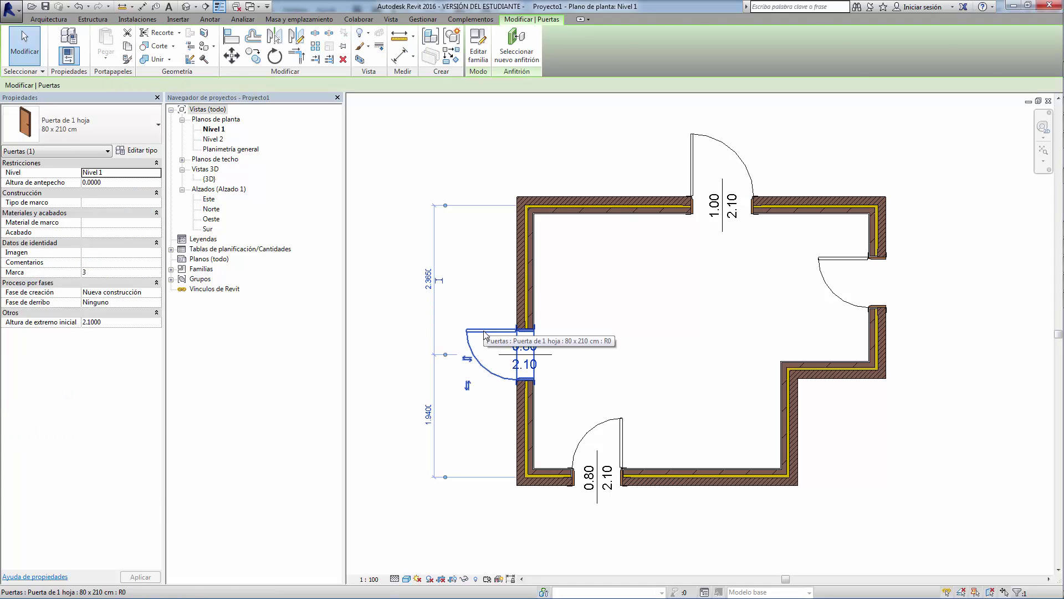
key(Escape)
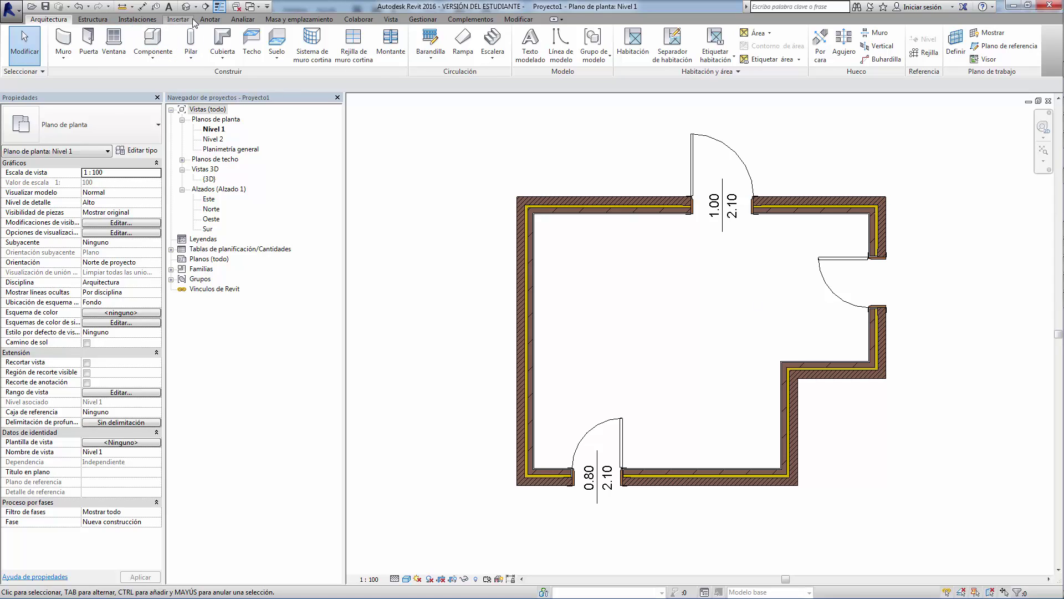
- Tag the door on the right wall again with a door tag by category
click(211, 20)
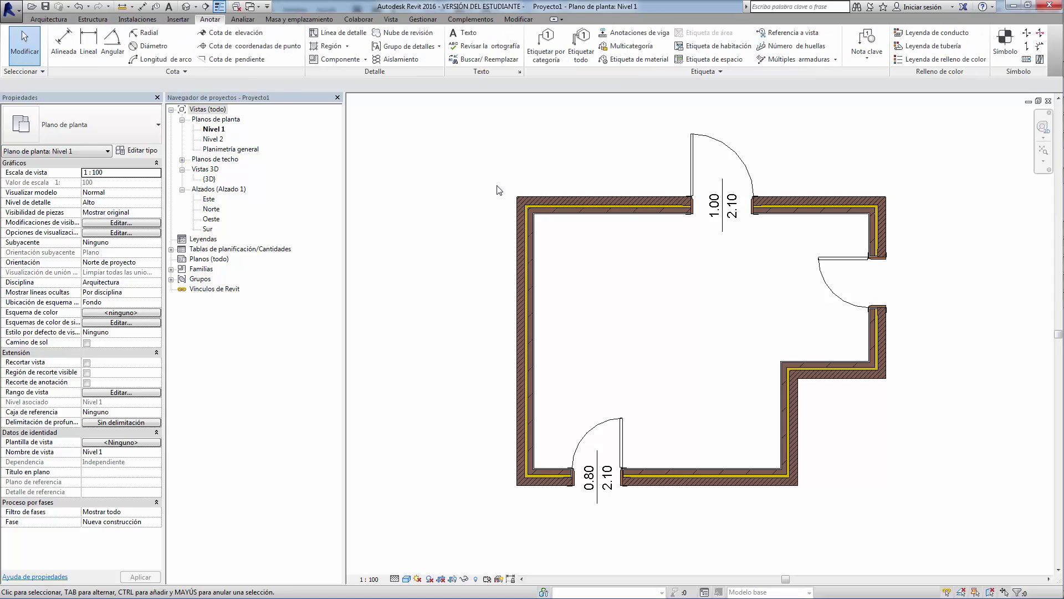
click(546, 57)
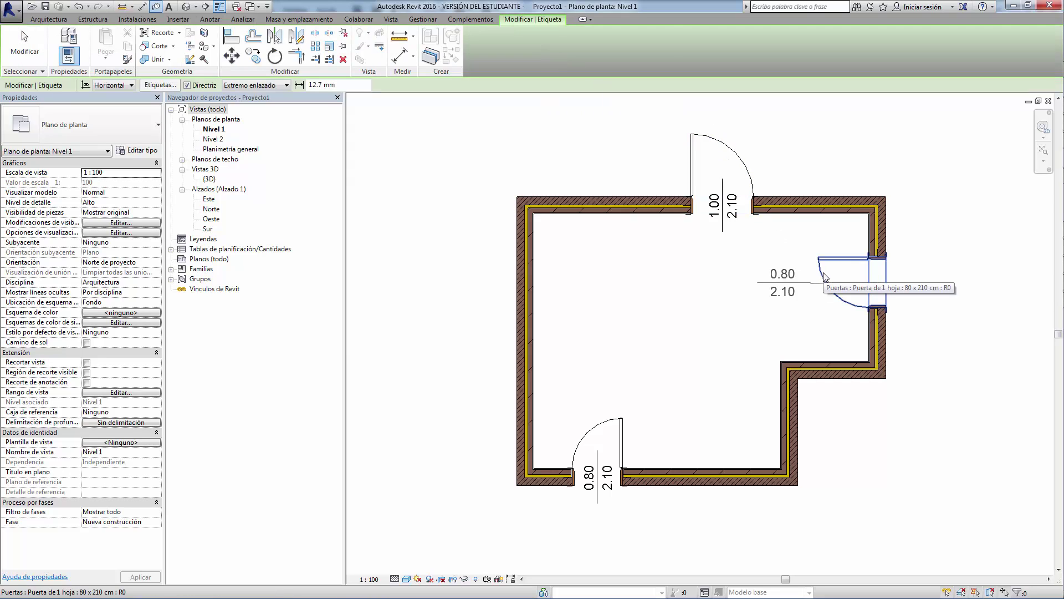
click(876, 280)
key(Escape)
key(Escape)
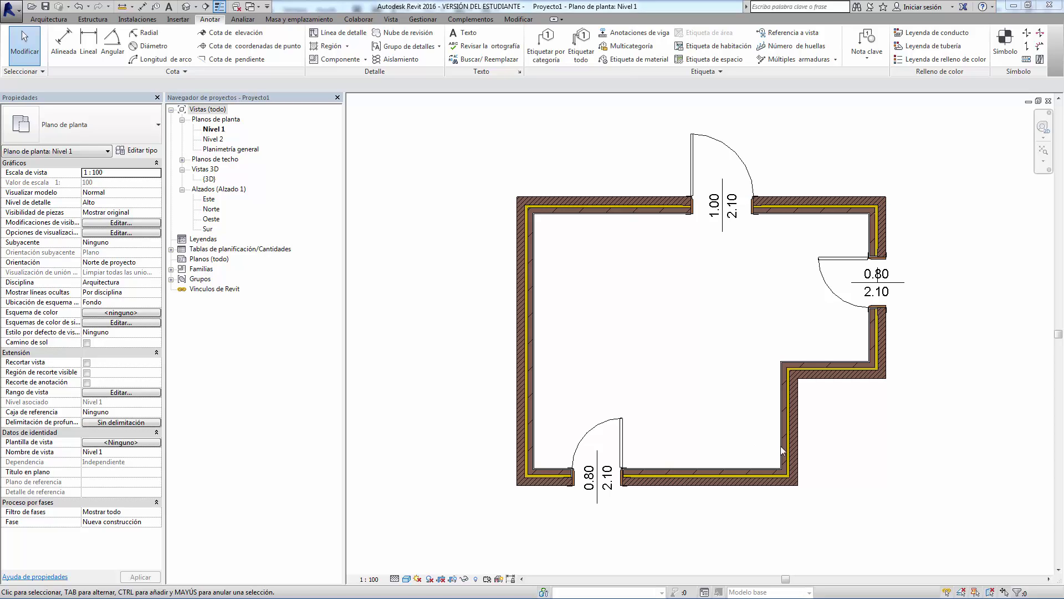
- Change the right door's type to 70 x 210 cm so its tag reads 0.70
click(833, 295)
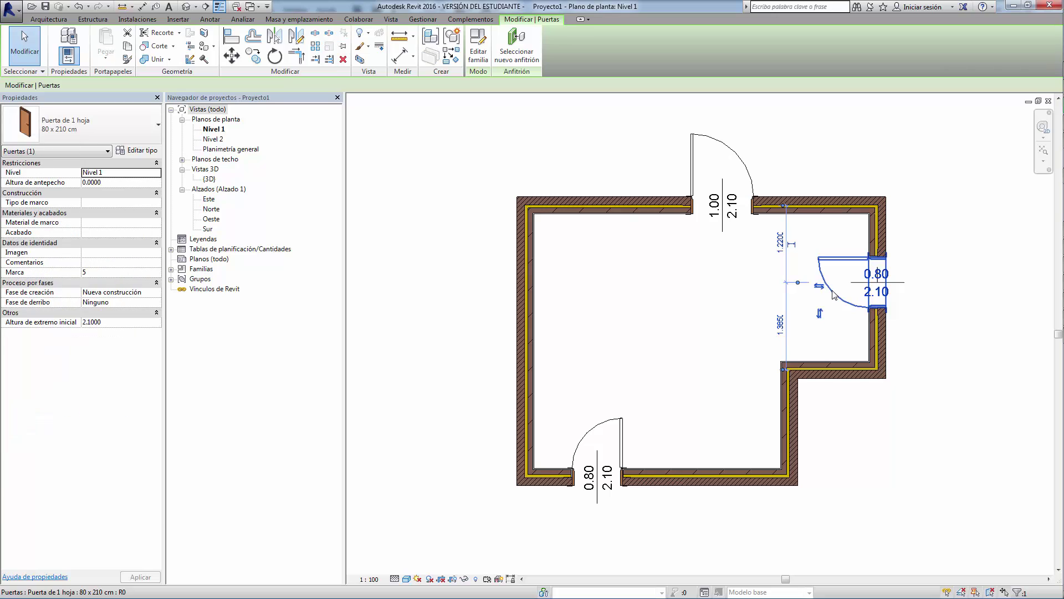
click(129, 127)
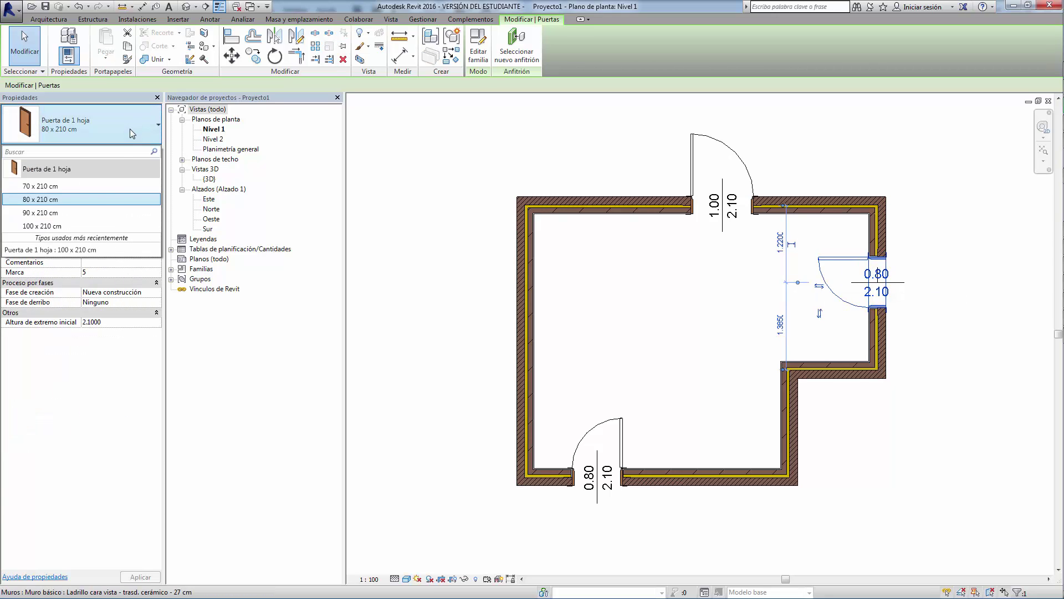
click(53, 189)
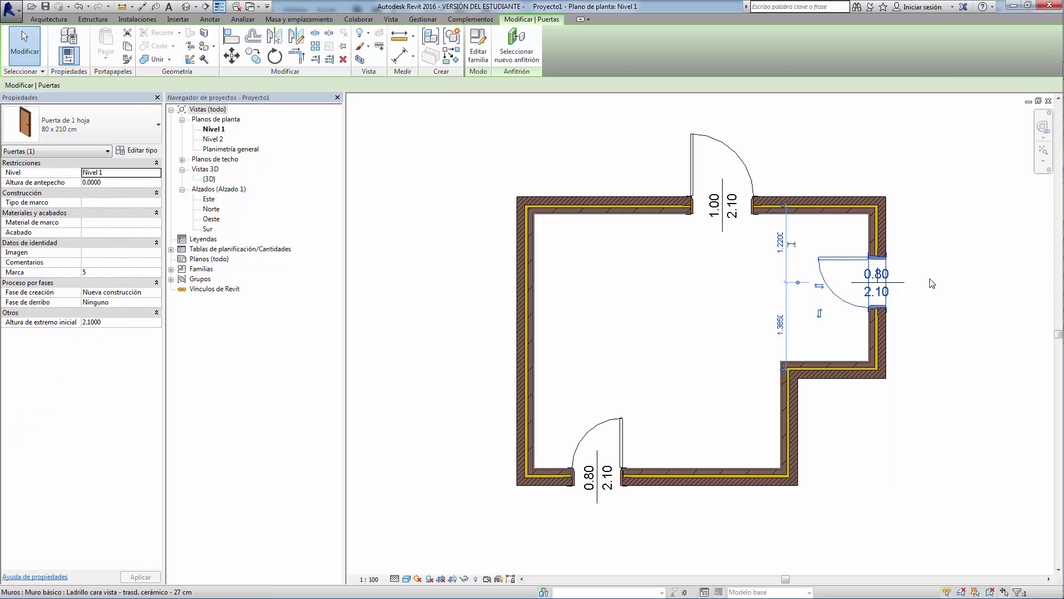
click(933, 284)
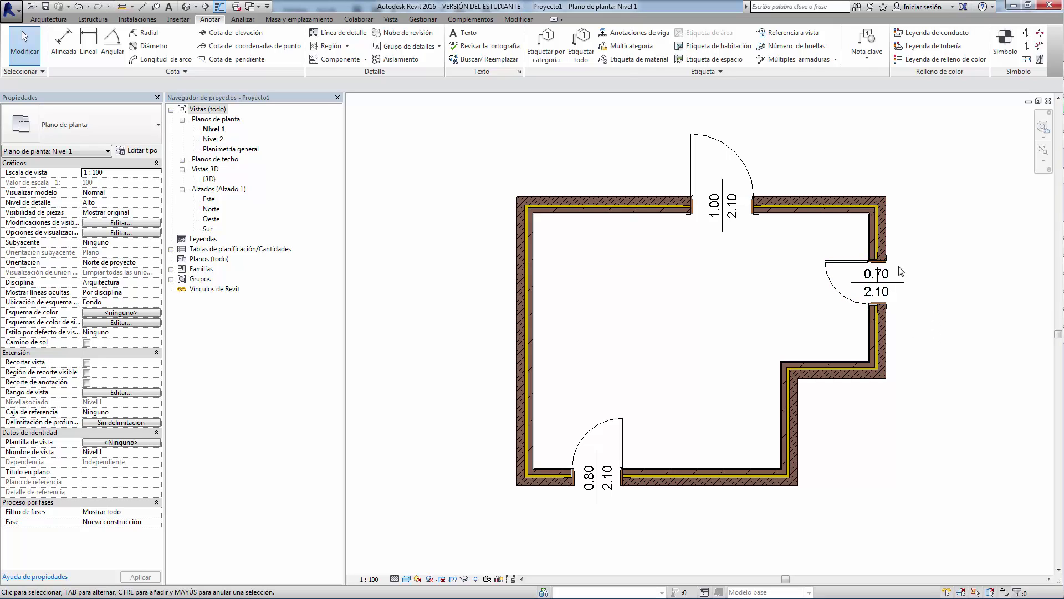
scroll(901, 274, up, 2)
scroll(882, 280, up, 2)
scroll(882, 281, up, 1)
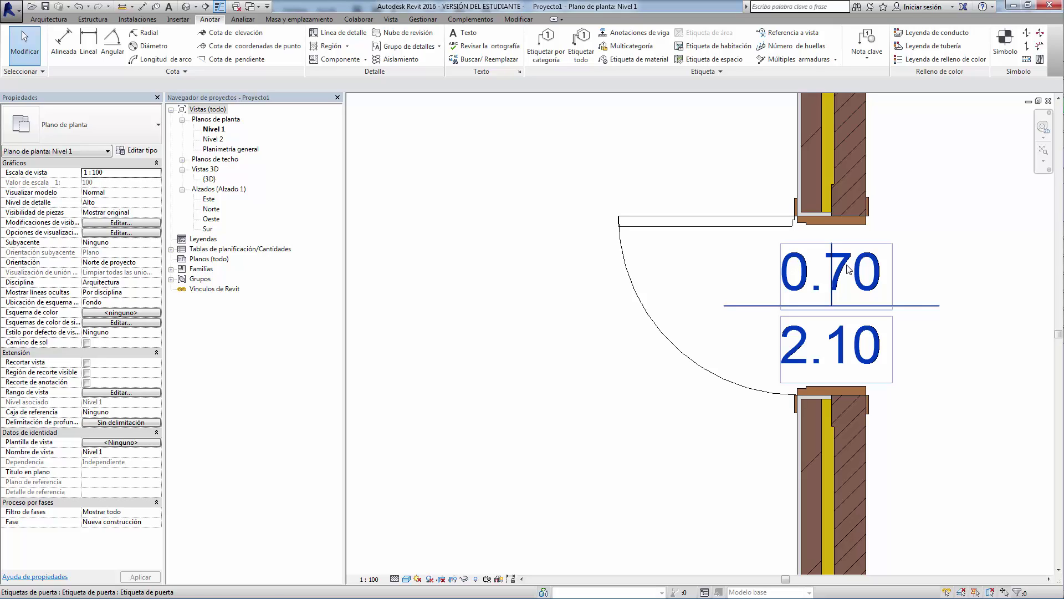
scroll(846, 269, down, 5)
scroll(691, 356, down, 2)
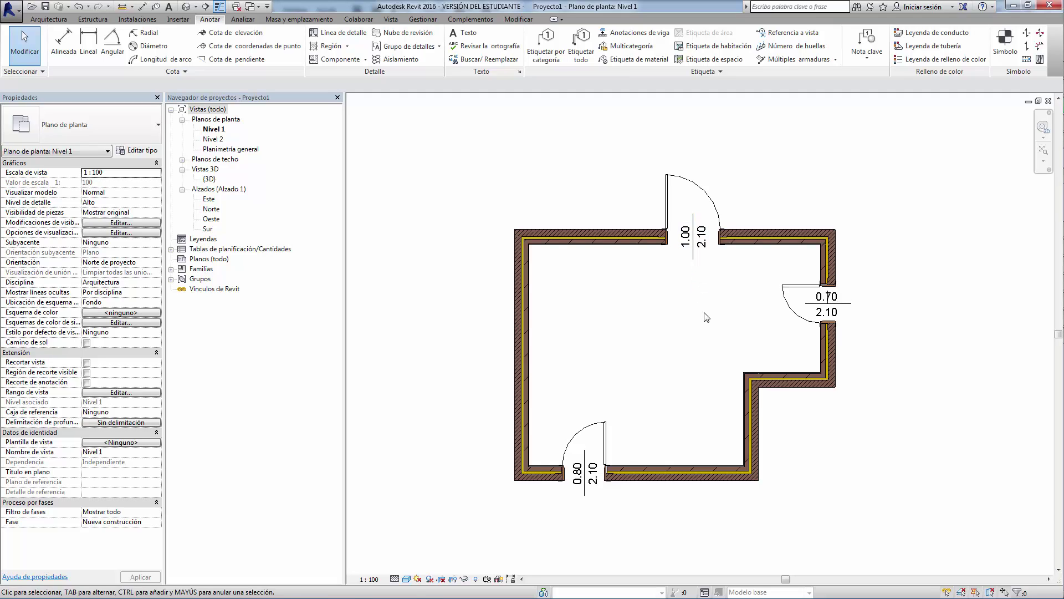
- Delete the right 0.70 door, then the bottom wall segment along with its 0.80 door
click(778, 301)
key(Delete)
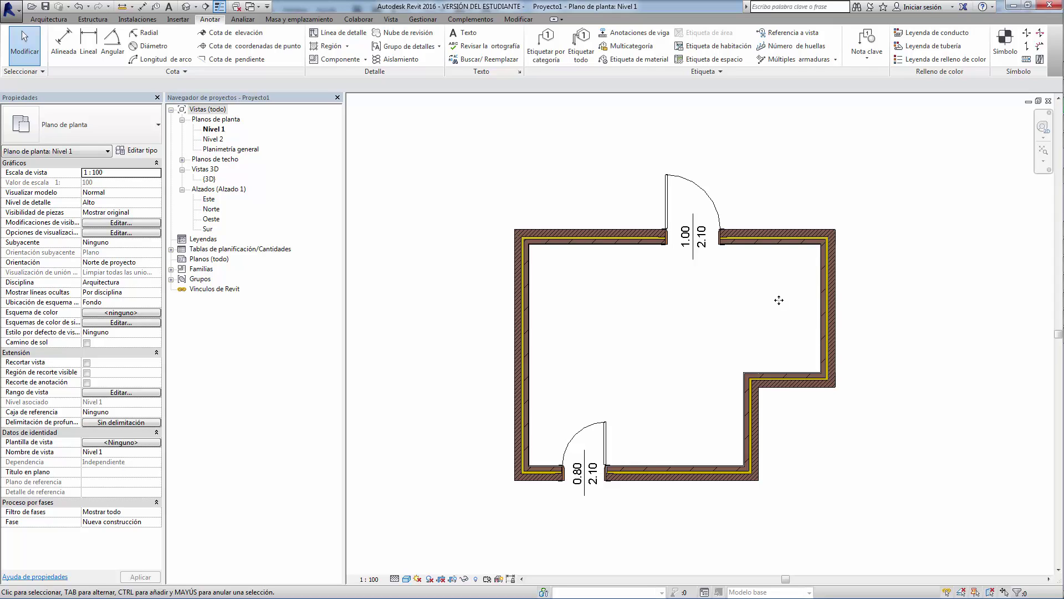
click(686, 469)
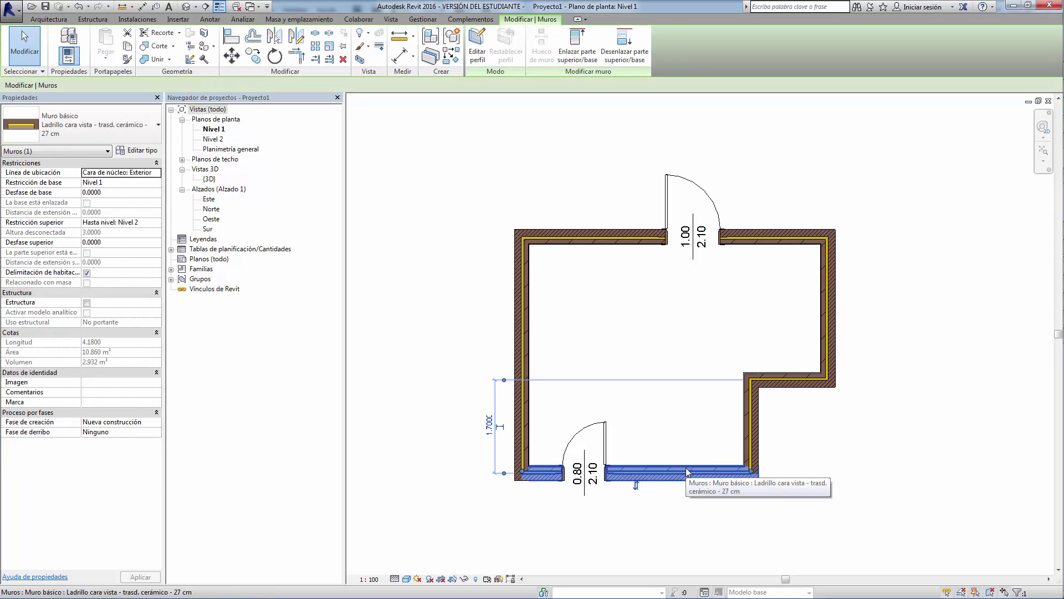
key(Delete)
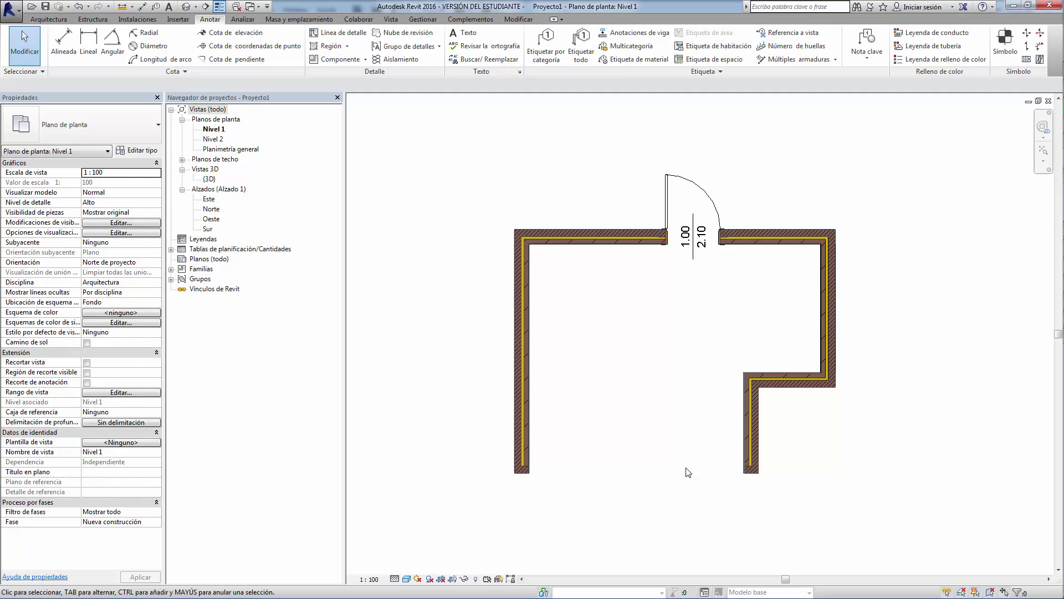